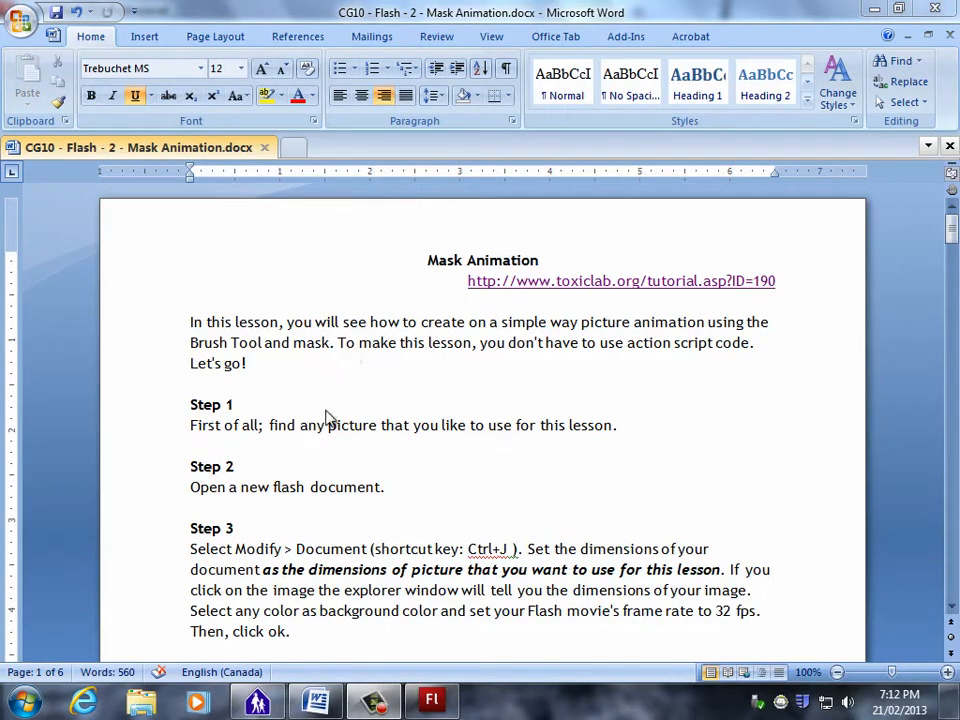
# Switch to Adobe Flash and create a new Flash File (ActionScript 3.0).
pyautogui.click(431, 700)
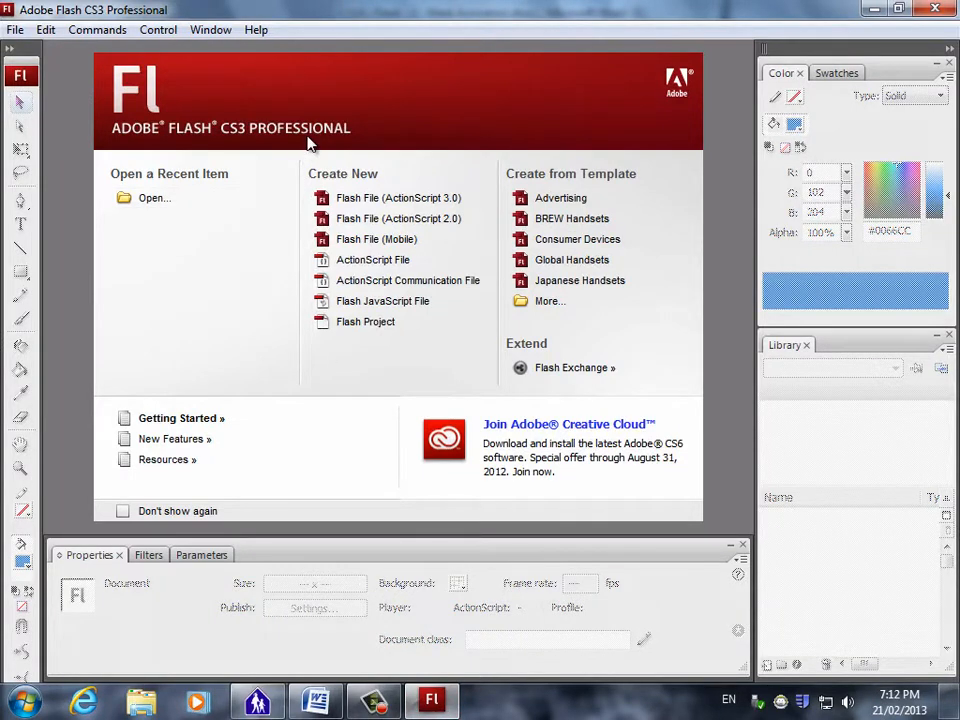
pyautogui.click(374, 204)
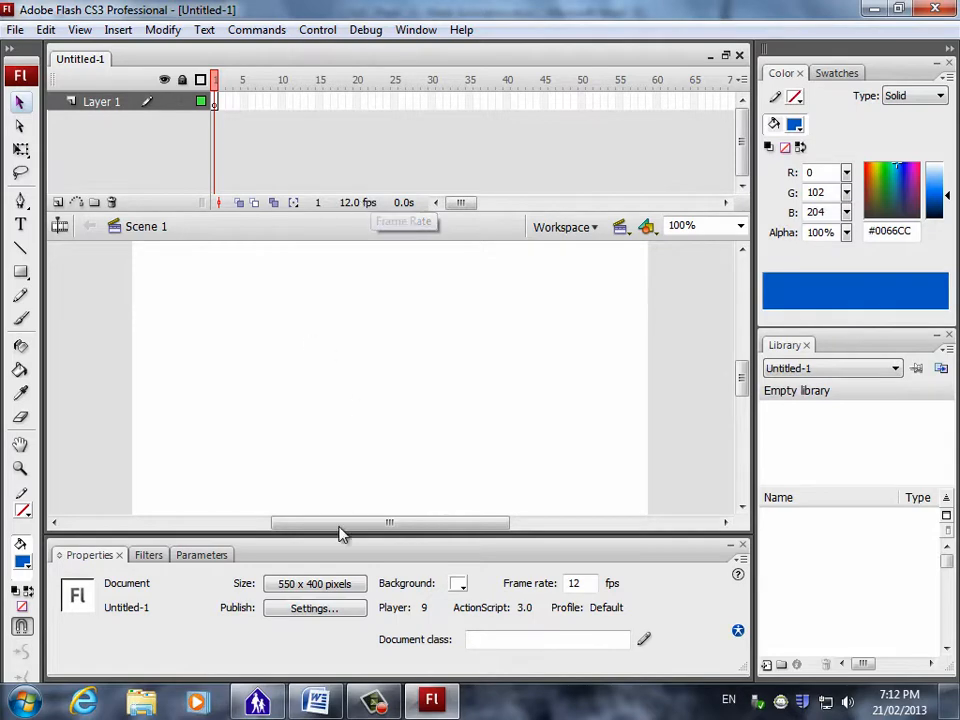
# Read Step 3 of the Word instructions and check the pixel dimensions of lemons.jpg on the desktop in its file details.
pyautogui.click(321, 597)
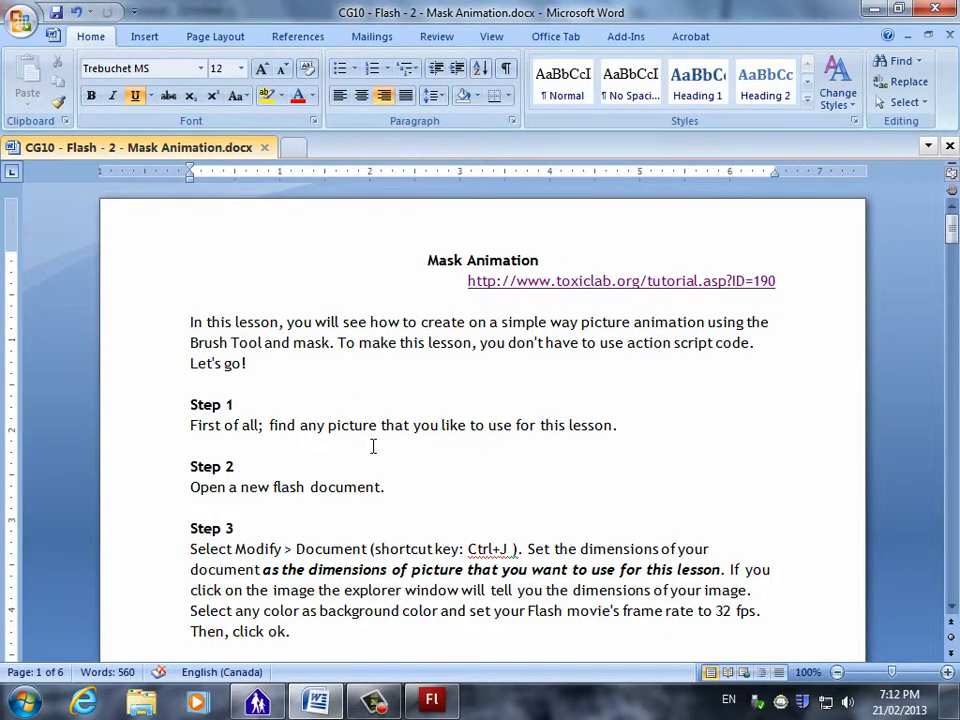
pyautogui.scroll(-4, 372, 446)
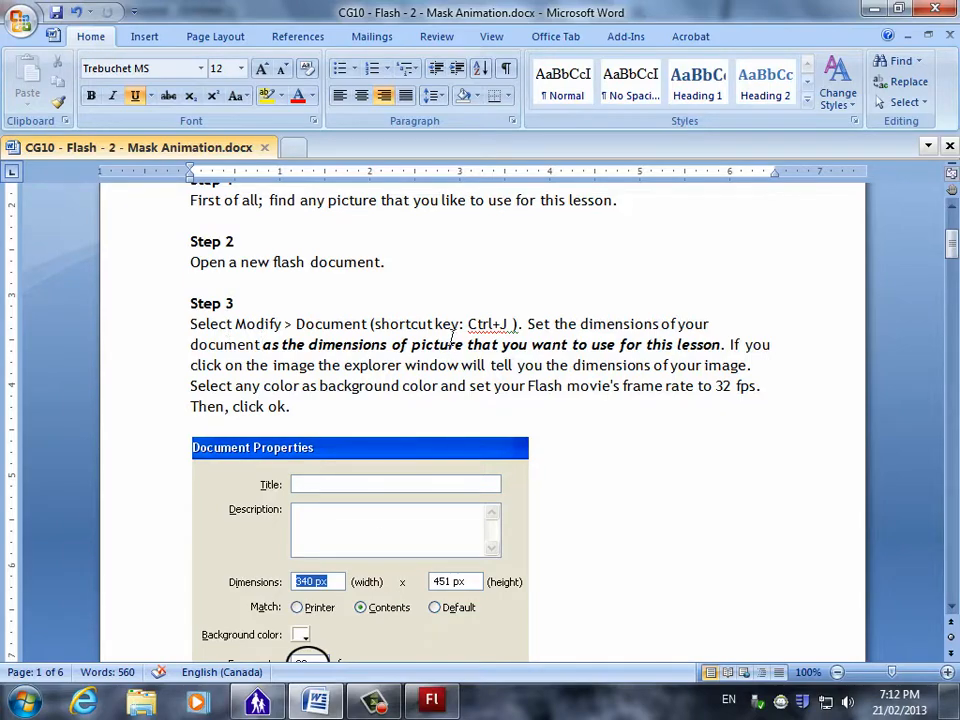
pyautogui.press('super+d')
pyautogui.moveTo(890, 245); pyautogui.dragTo(246, 232)
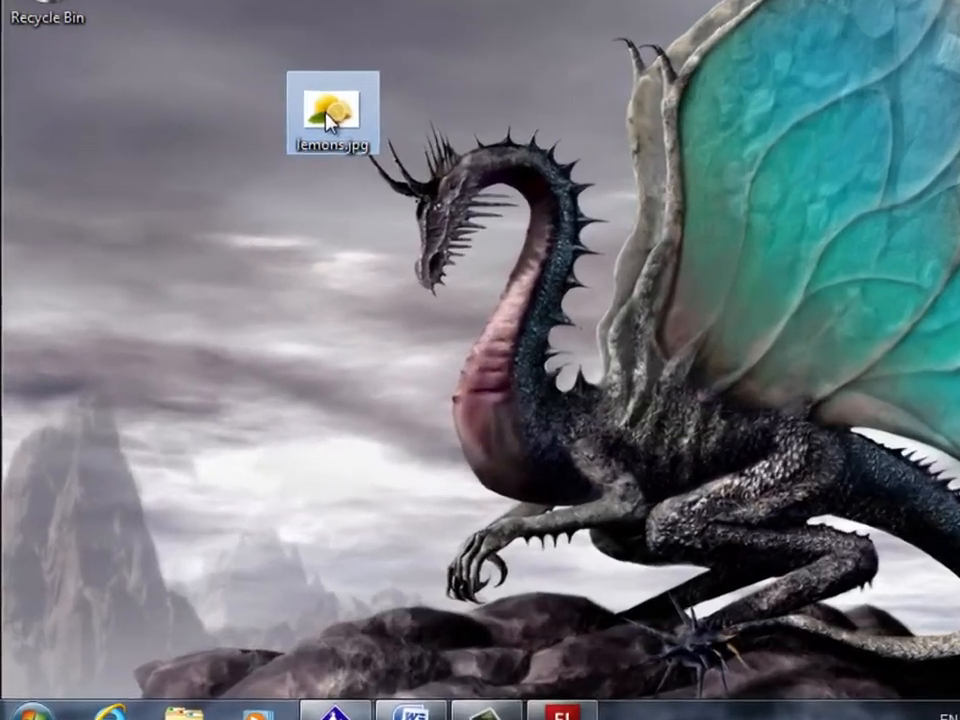
pyautogui.rightClick(246, 232)
pyautogui.click(183, 698)
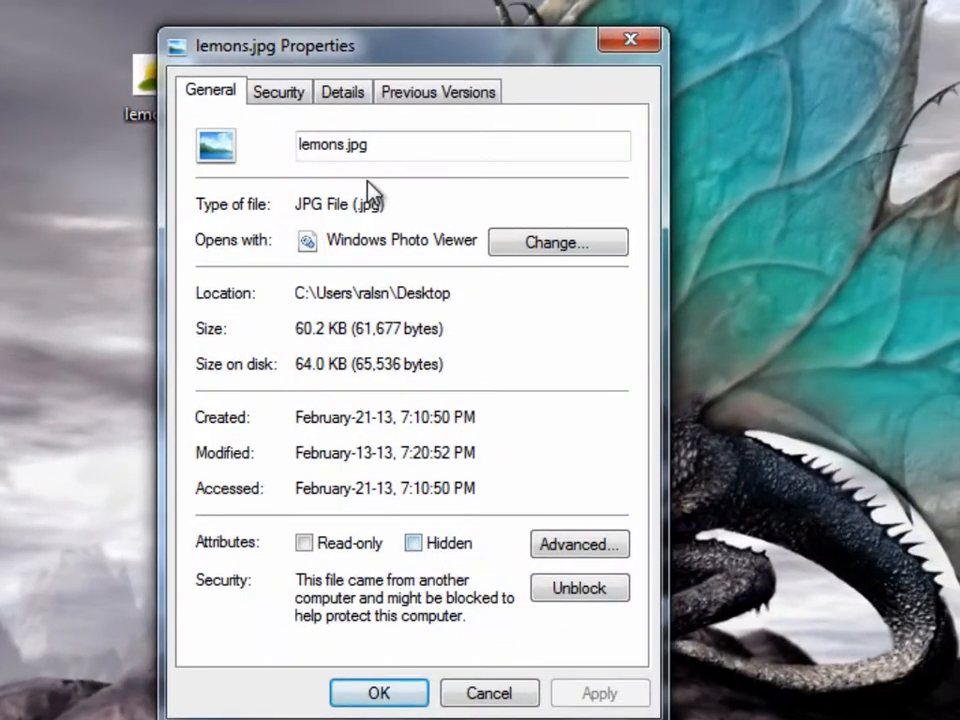
pyautogui.click(326, 94)
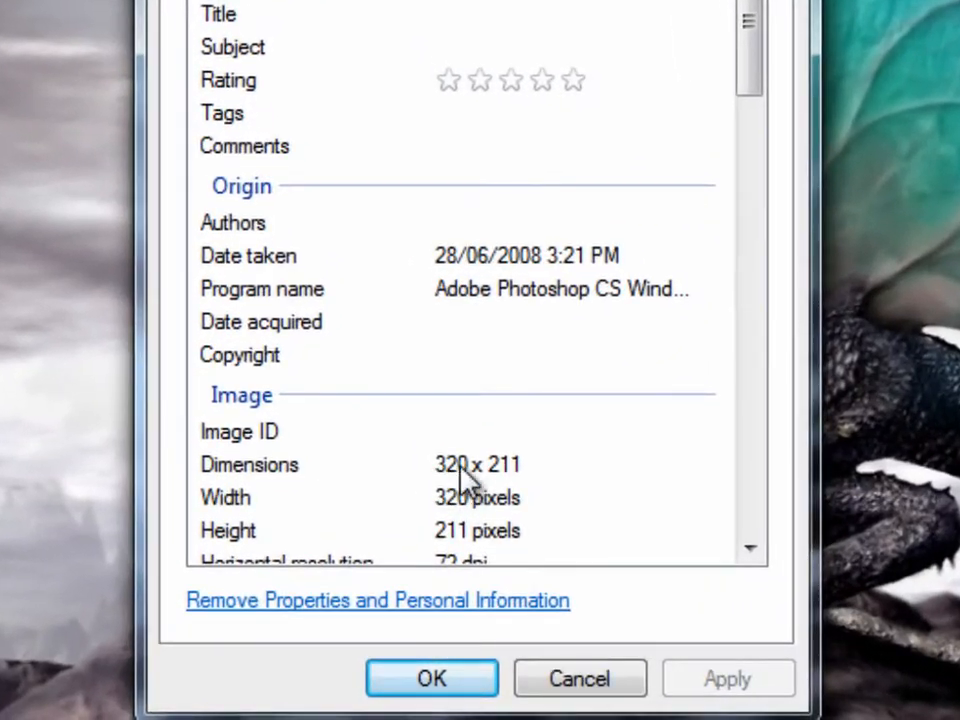
pyautogui.click(576, 682)
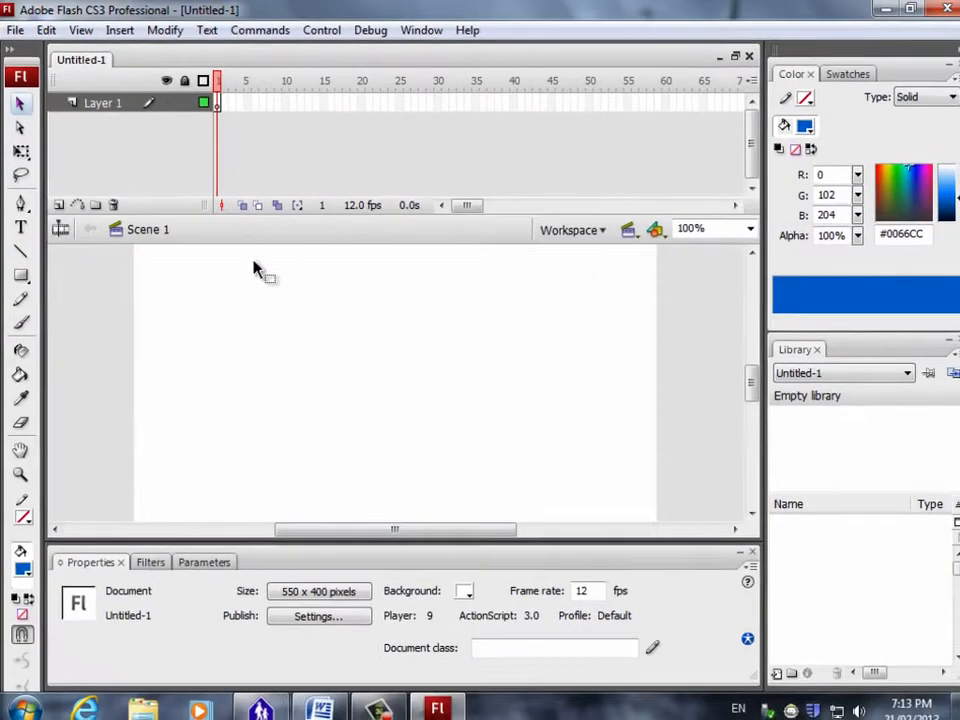
# In the Flash document's properties, set the dimensions to 320 px wide by 211 px high.
pyautogui.click(170, 30)
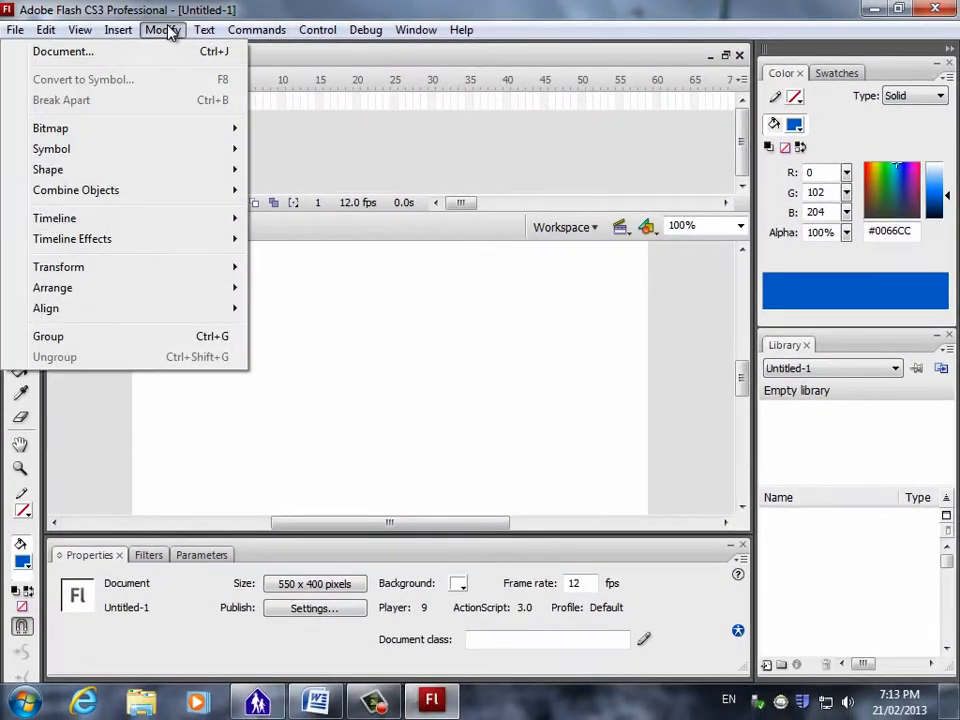
pyautogui.click(146, 51)
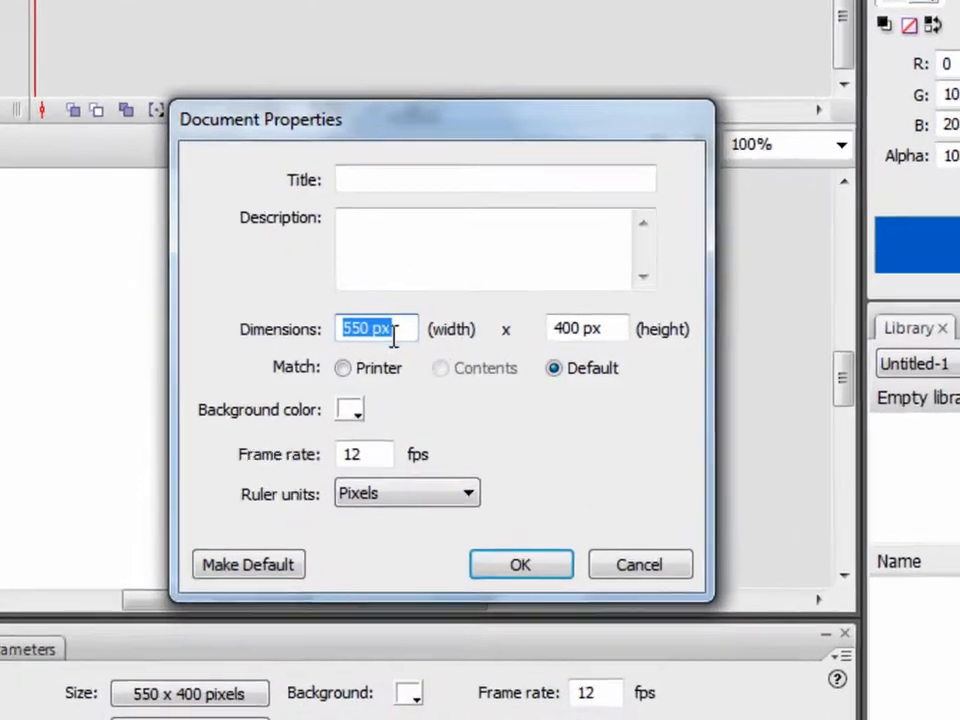
pyautogui.write('320')
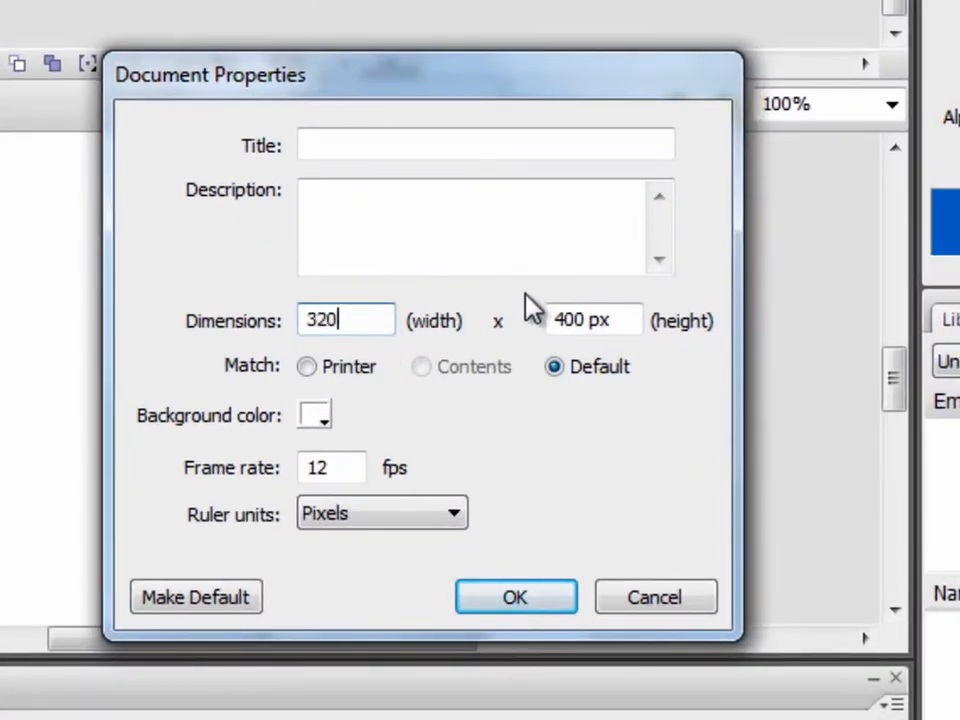
pyautogui.moveTo(616, 320); pyautogui.dragTo(487, 322)
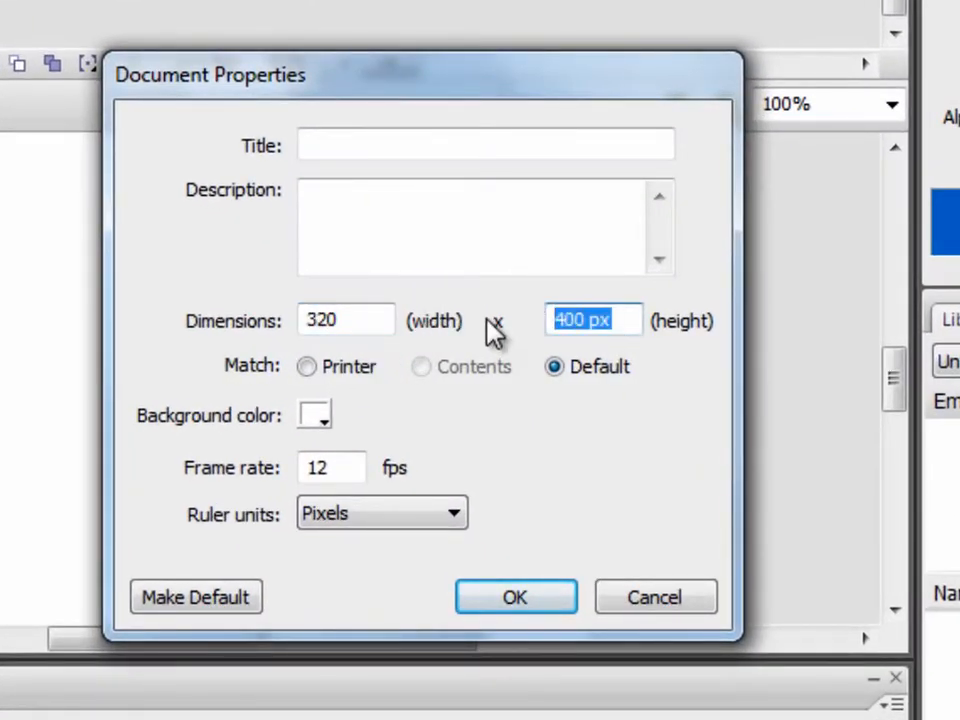
pyautogui.write('211')
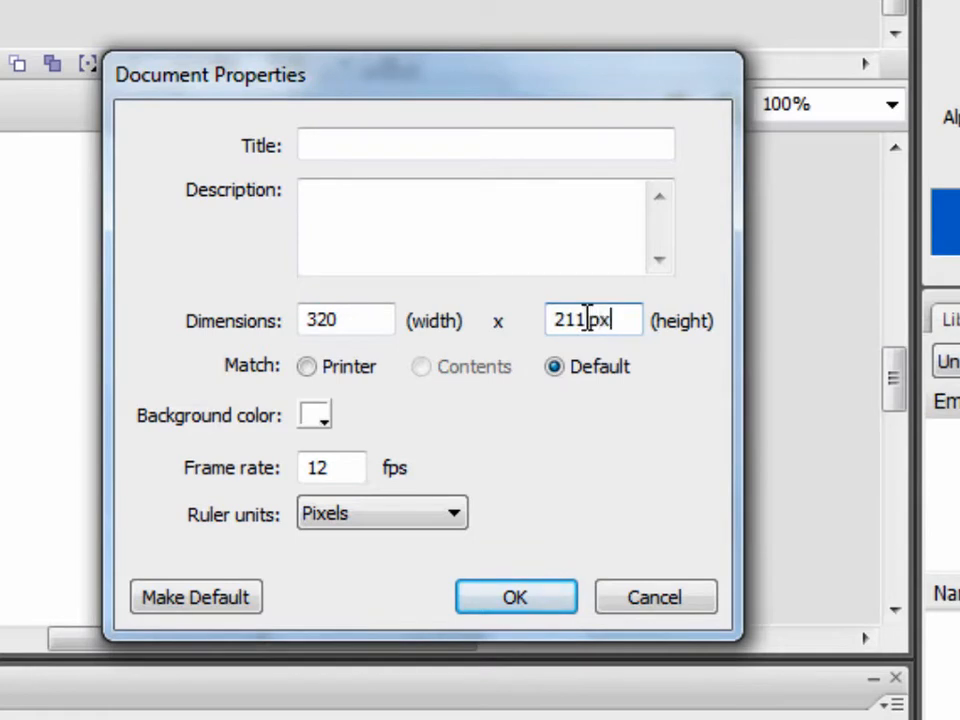
pyautogui.click(383, 320)
pyautogui.write('px')
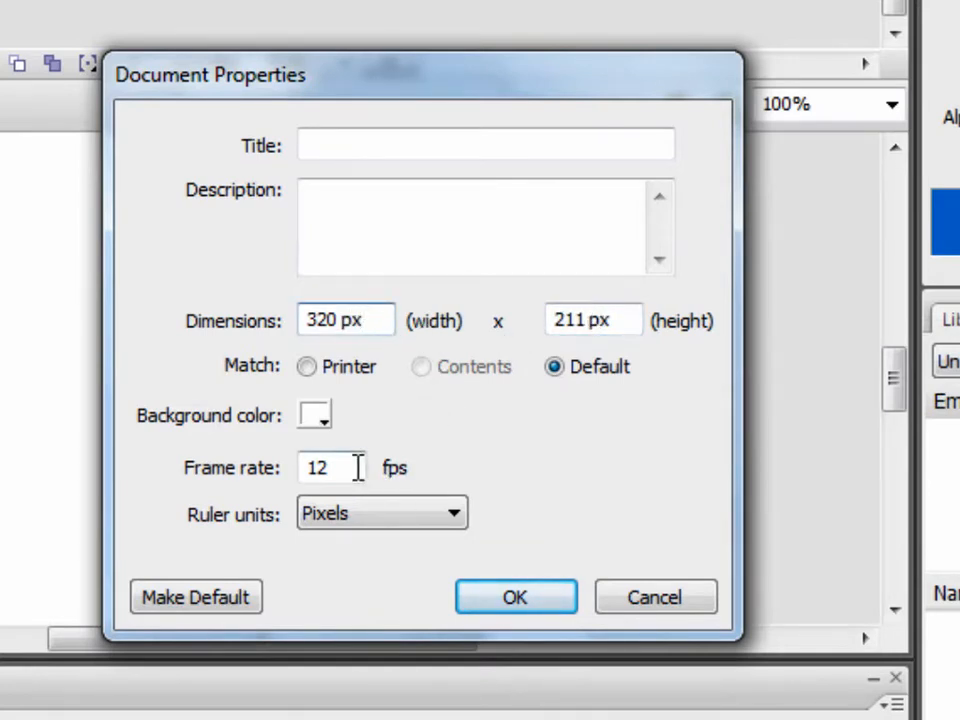
# Set the document's frame rate to 32 fps and apply the document properties.
pyautogui.moveTo(358, 465); pyautogui.dragTo(294, 482)
pyautogui.write('32')
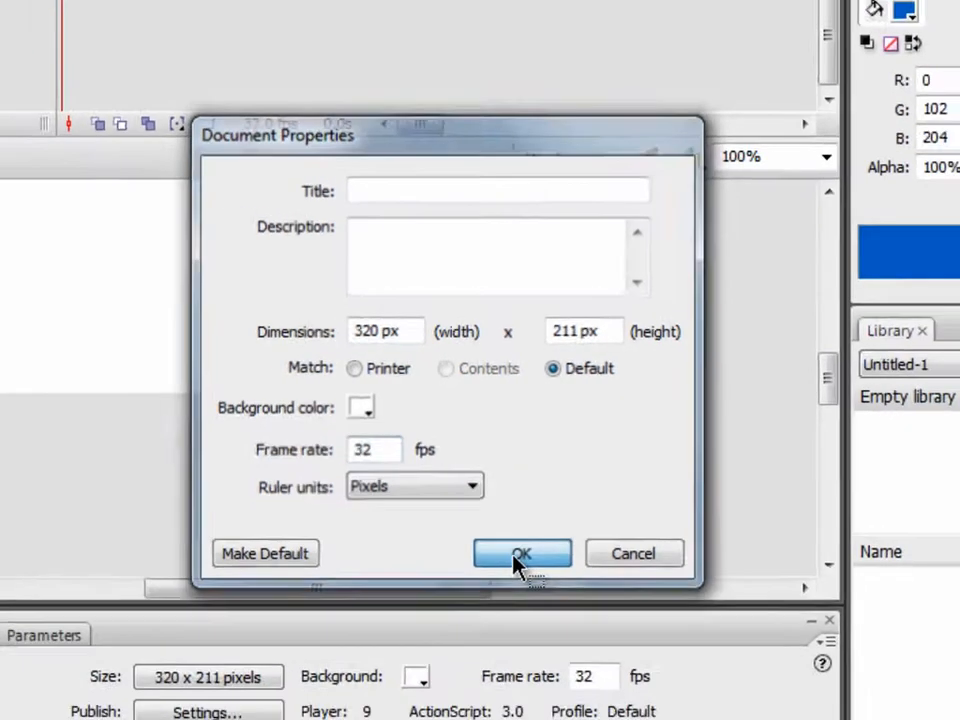
pyautogui.click(505, 600)
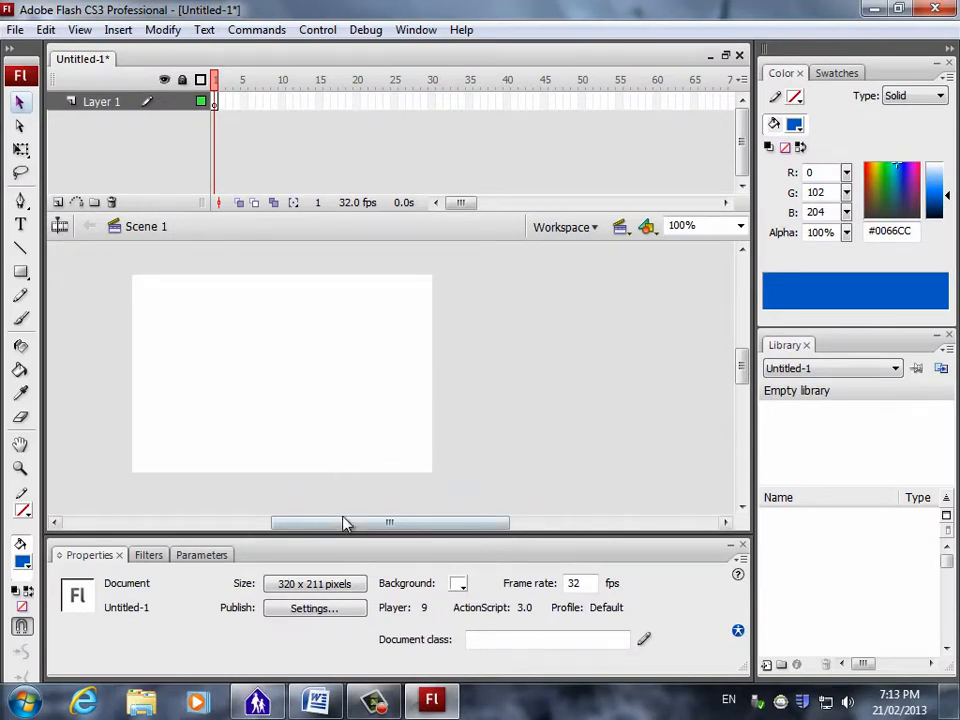
pyautogui.moveTo(343, 521); pyautogui.dragTo(303, 521)
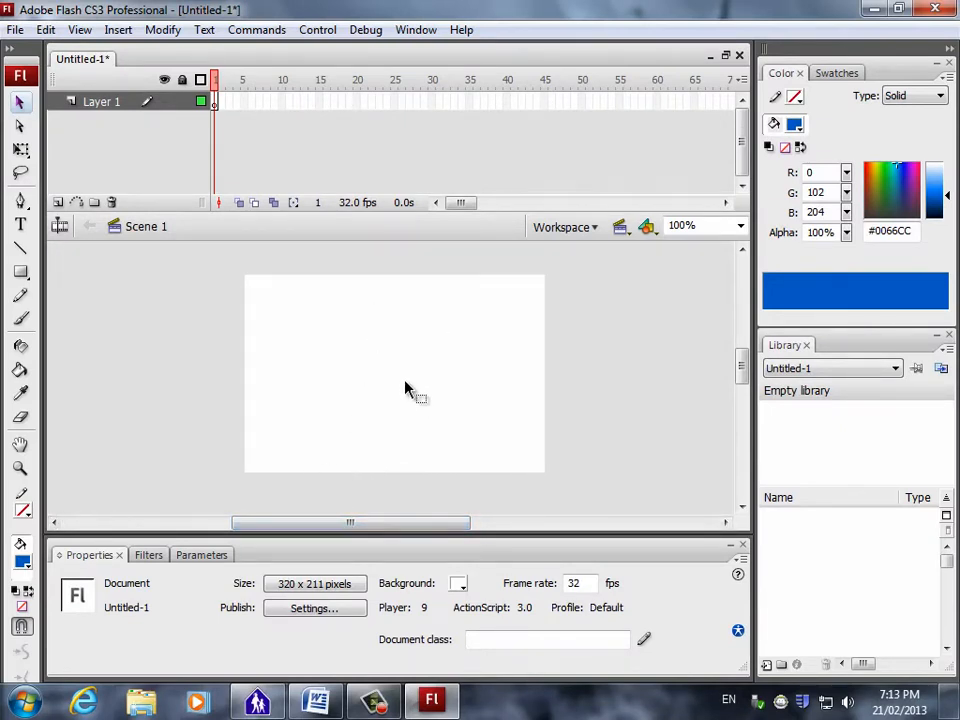
# Consult the Word instructions, return to Flash and import lemons.jpg from the Desktop onto the stage.
pyautogui.hotkey('alt', 'Tab')
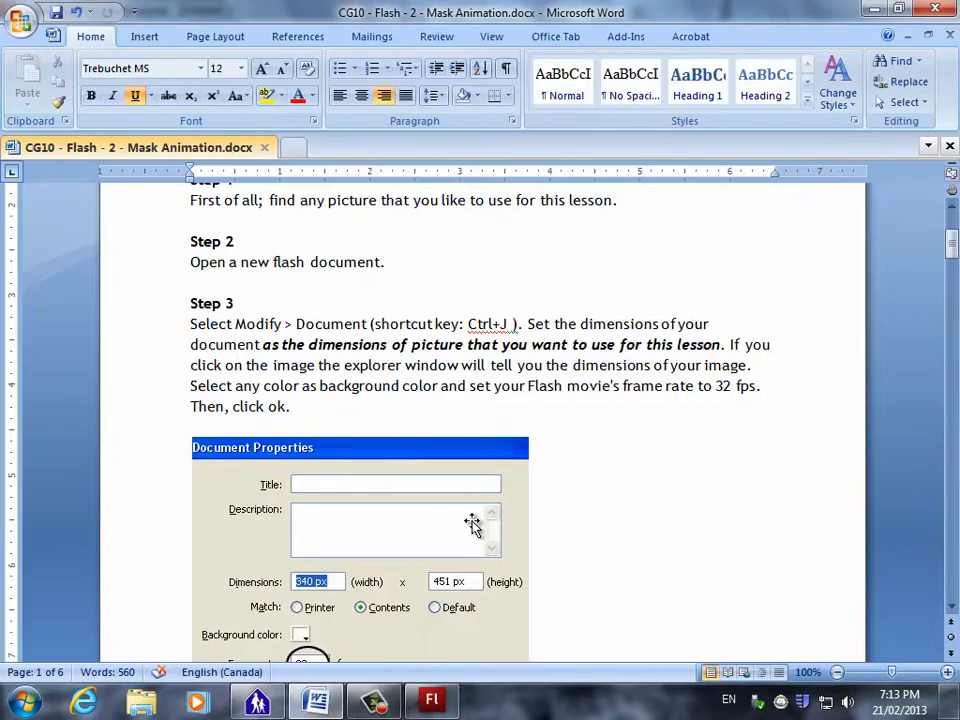
pyautogui.scroll(3, 541, 557)
pyautogui.scroll(-10, 541, 557)
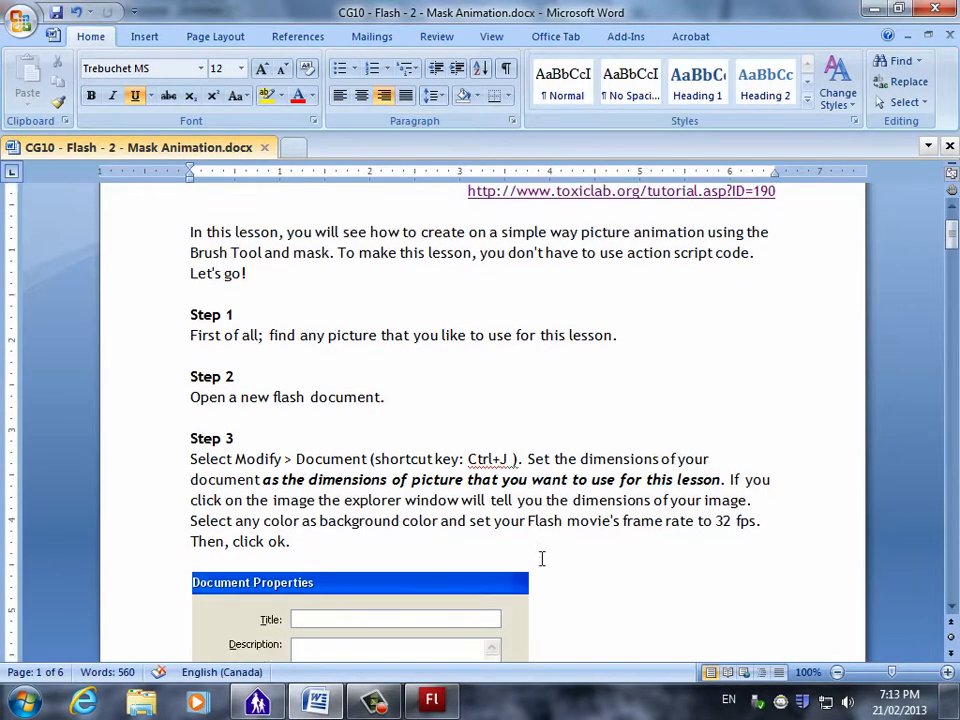
pyautogui.scroll(-3, 538, 549)
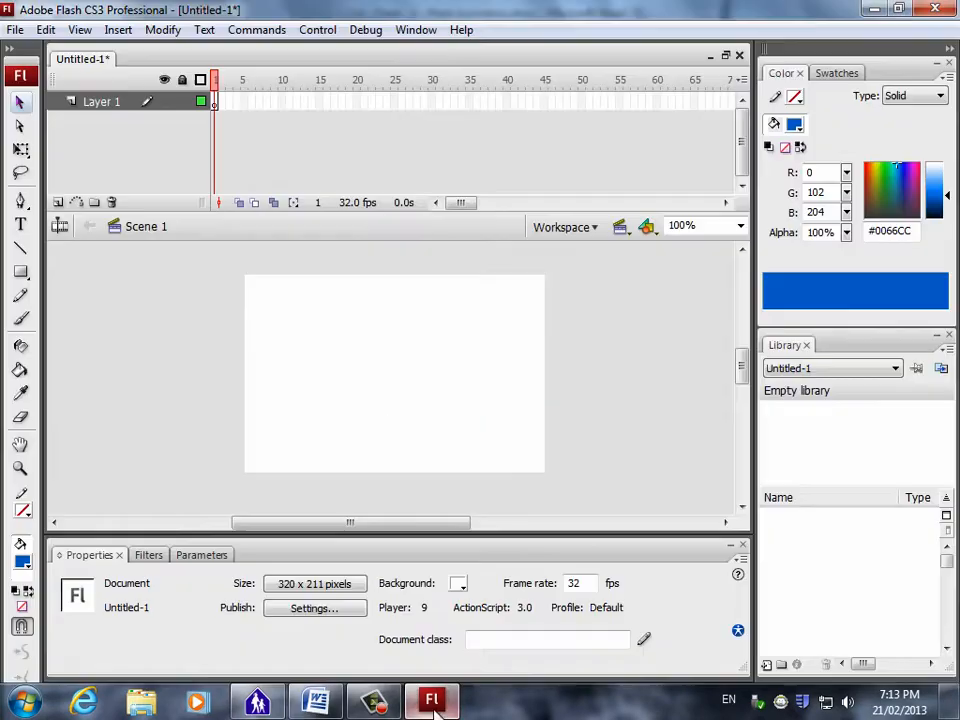
pyautogui.hotkey('alt', 'Tab')
pyautogui.click(22, 30)
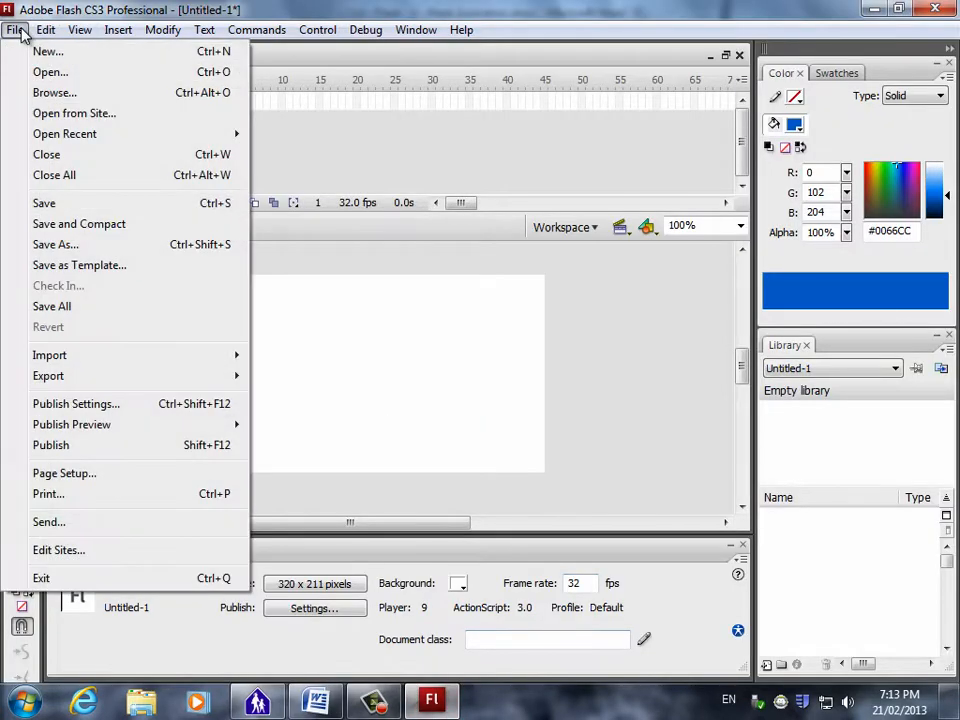
pyautogui.moveTo(183, 360)
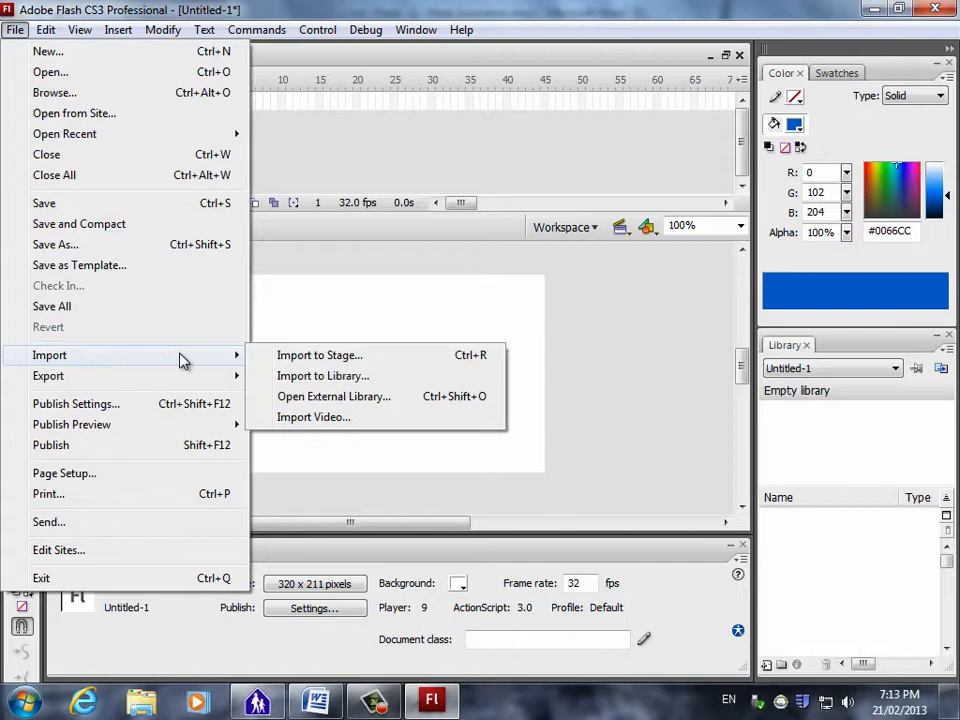
pyautogui.click(343, 358)
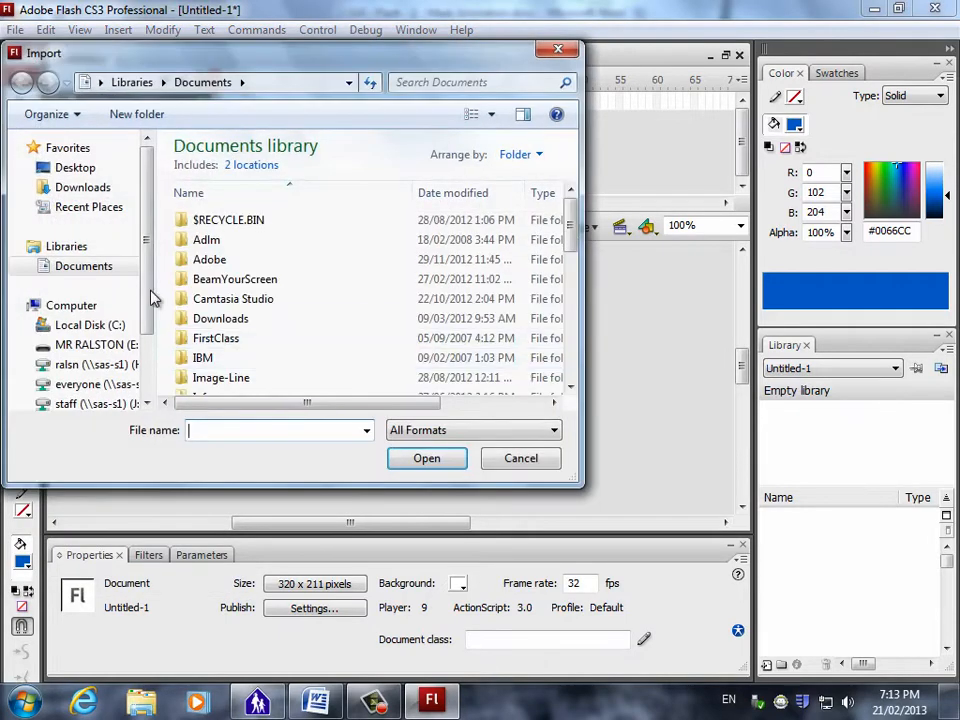
pyautogui.click(50, 170)
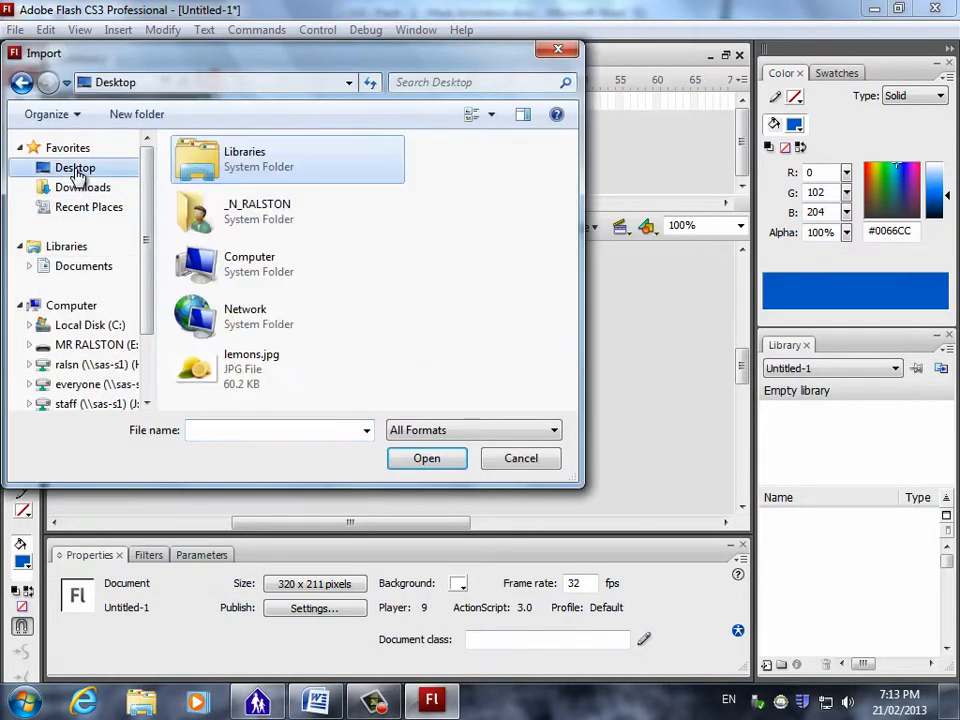
pyautogui.click(214, 369)
pyautogui.click(427, 458)
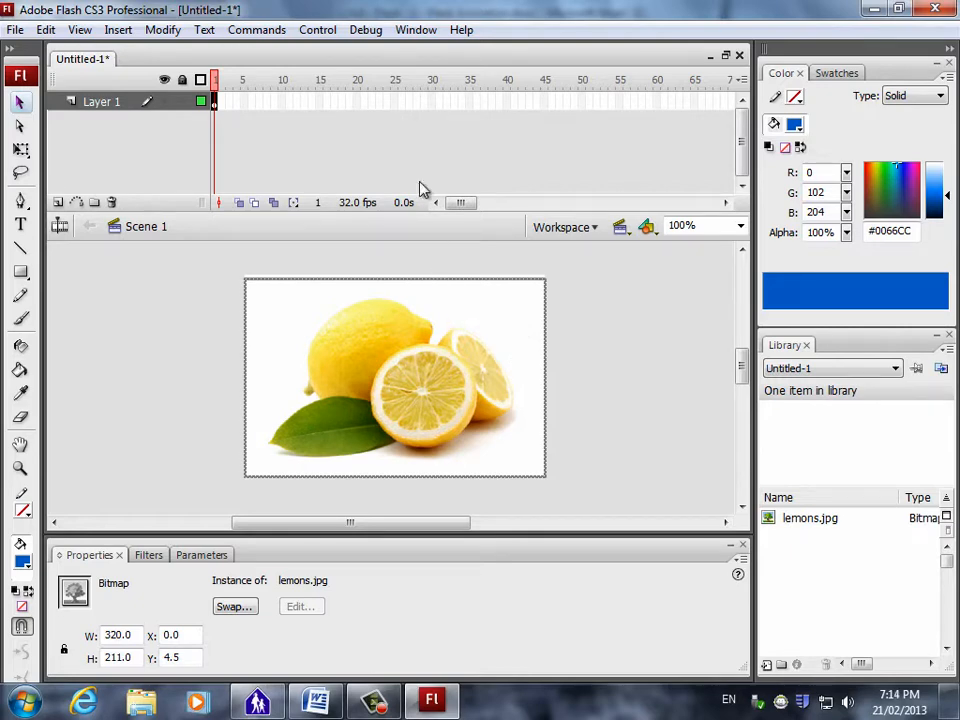
# Show the Align options and turn on Align/Distribute to stage with the lemons picture selected.
pyautogui.click(412, 31)
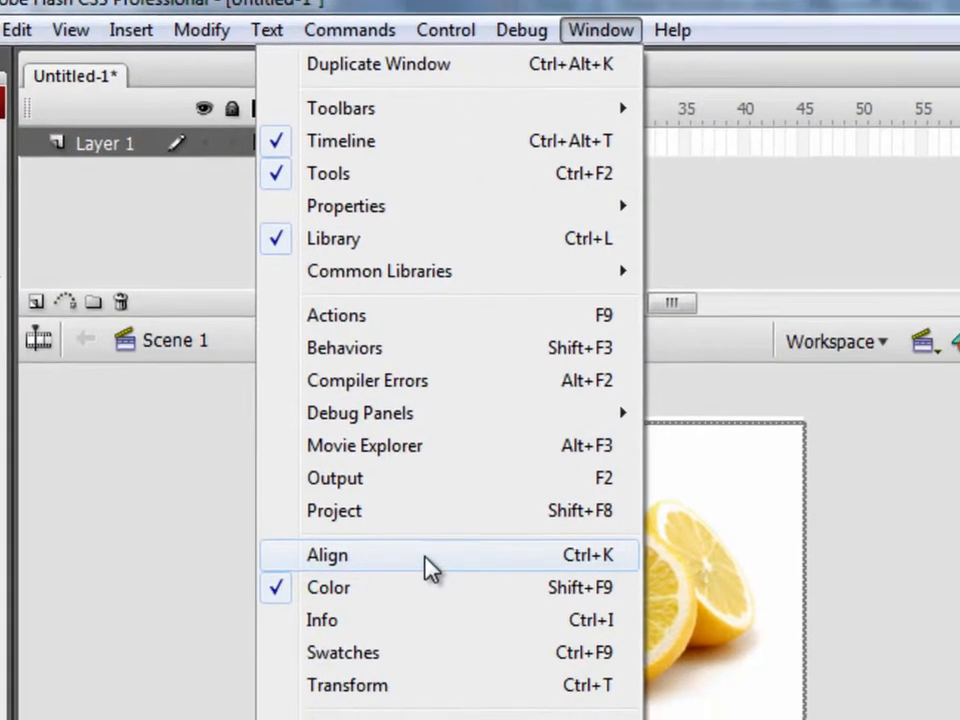
pyautogui.click(480, 578)
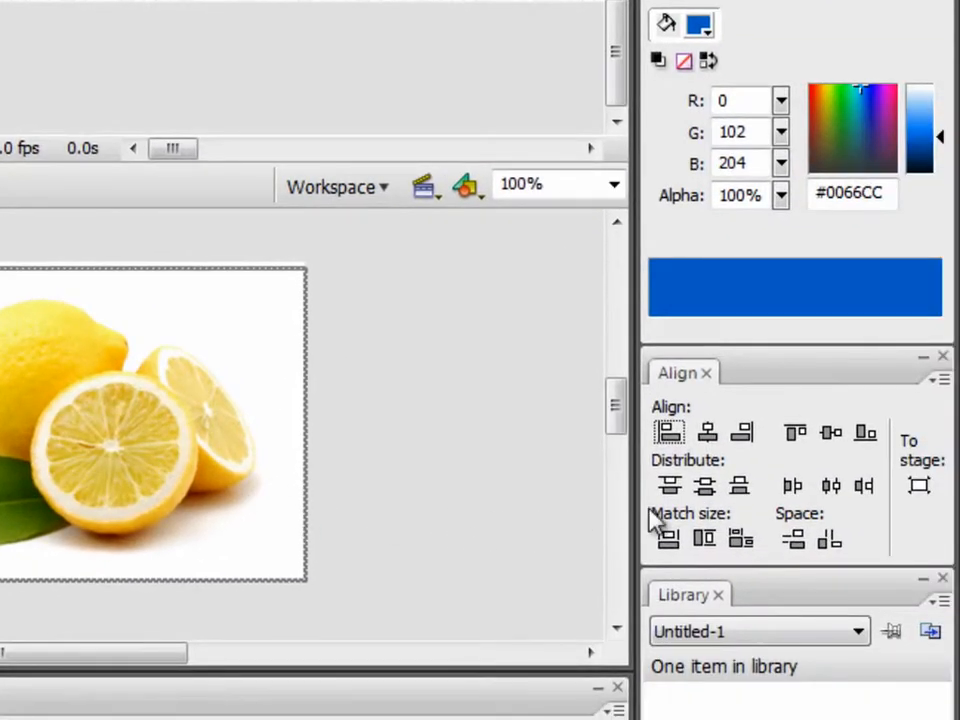
pyautogui.click(708, 434)
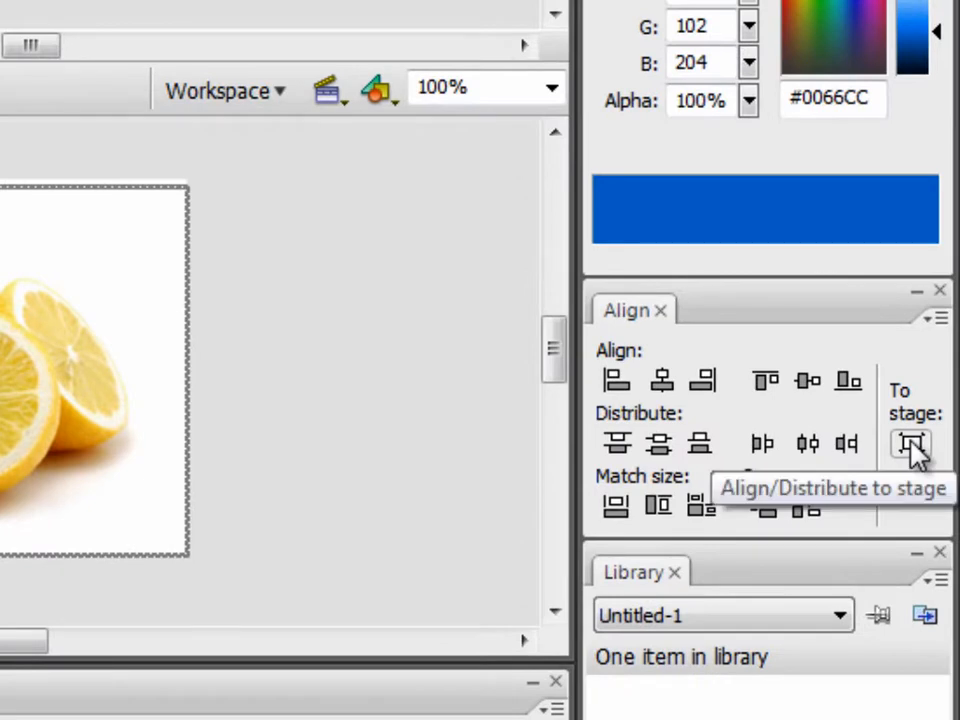
pyautogui.click(910, 444)
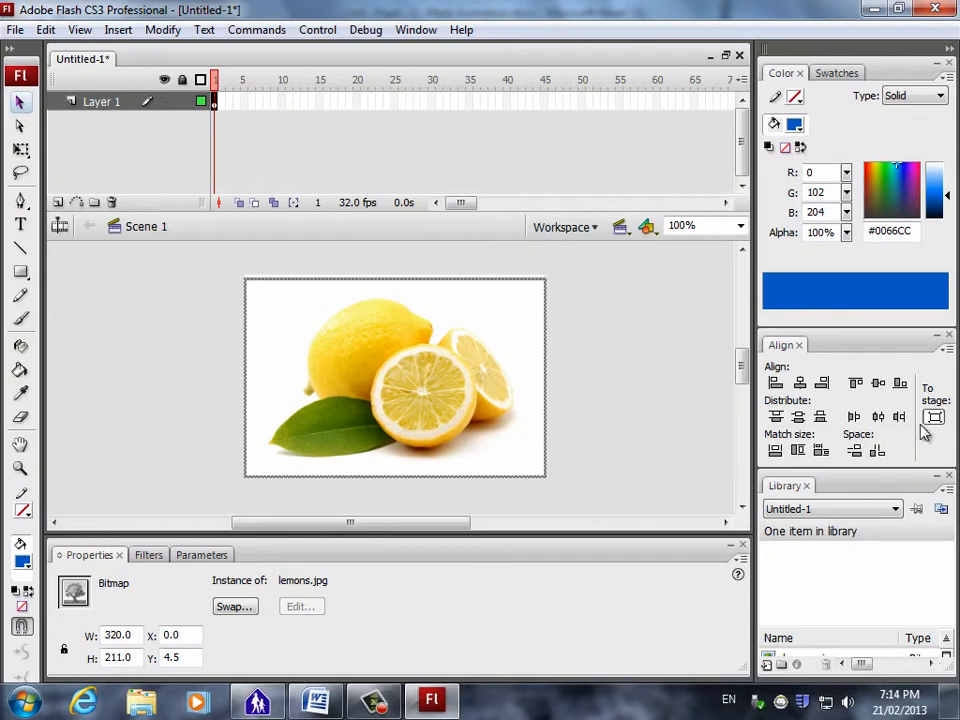
pyautogui.click(158, 331)
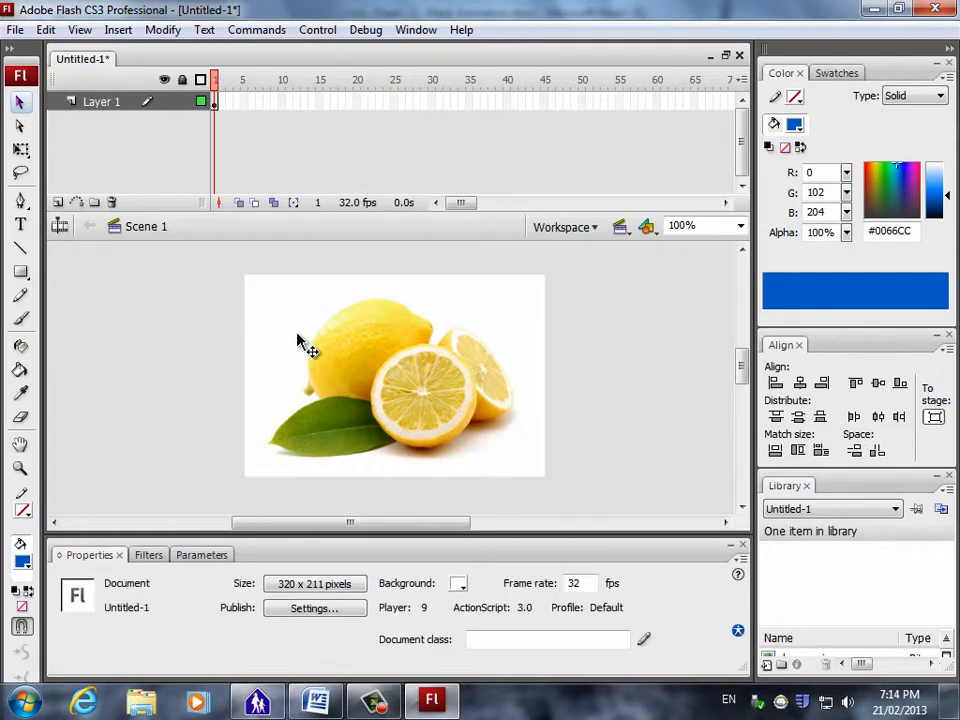
pyautogui.click(298, 339)
pyautogui.click(140, 332)
# Read Steps 5 to 8 of the Word instructions, return to Flash and rename Layer 1 to "Lemons".
pyautogui.click(316, 700)
pyautogui.scroll(-5, 381, 553)
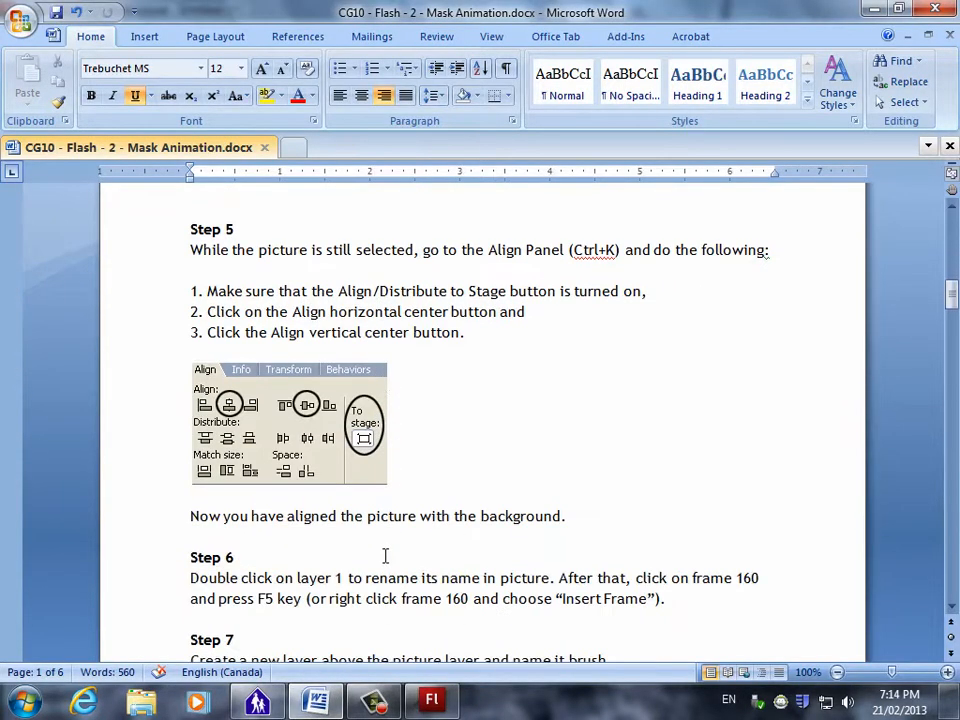
pyautogui.scroll(-5, 385, 556)
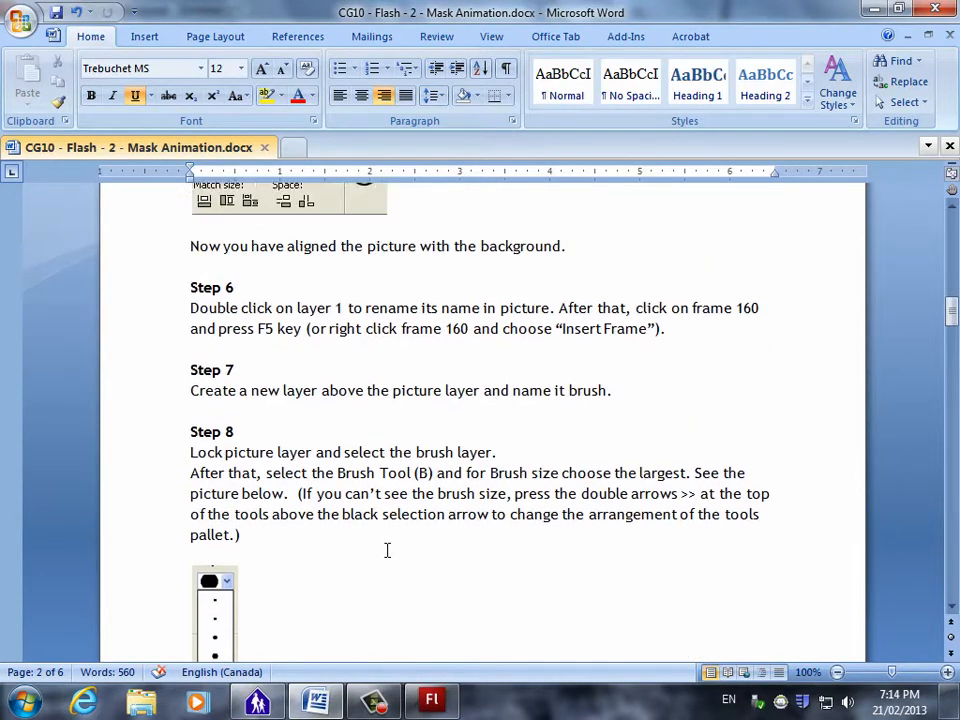
pyautogui.scroll(1, 387, 551)
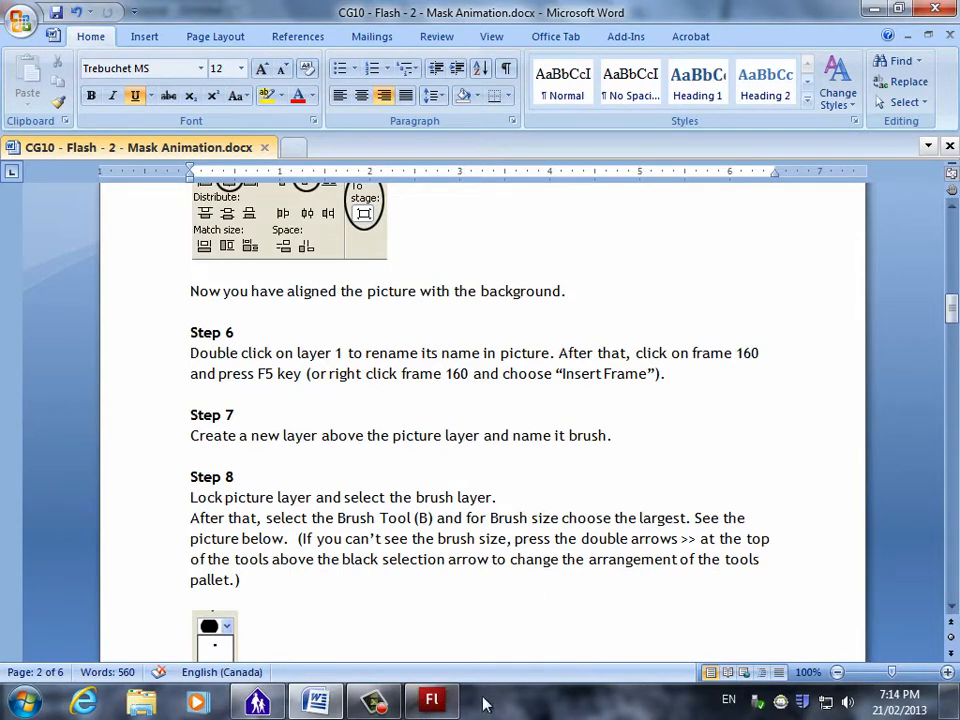
pyautogui.click(431, 702)
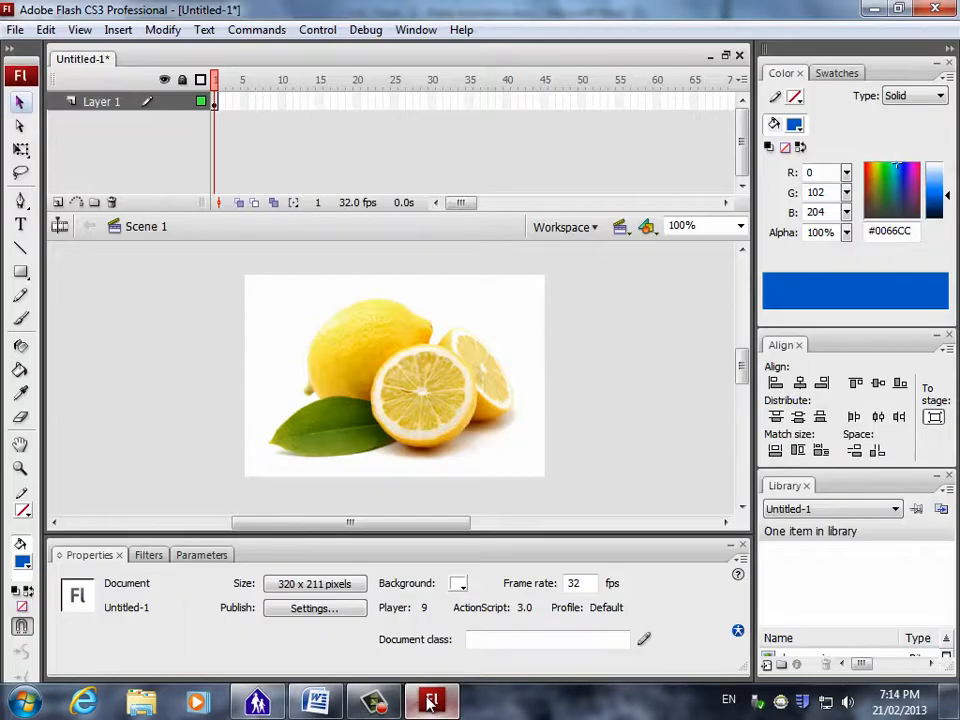
pyautogui.doubleClick(92, 104)
pyautogui.write('lemons')
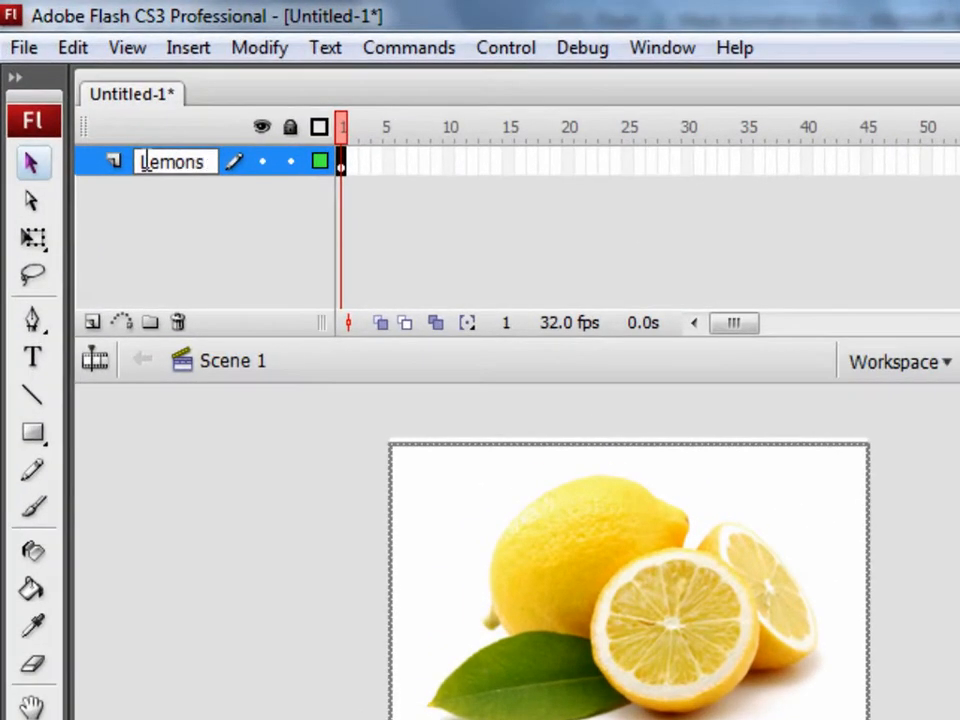
# Finish naming the Lemons layer and insert a frame at frame 161 to extend it.
pyautogui.press('Return')
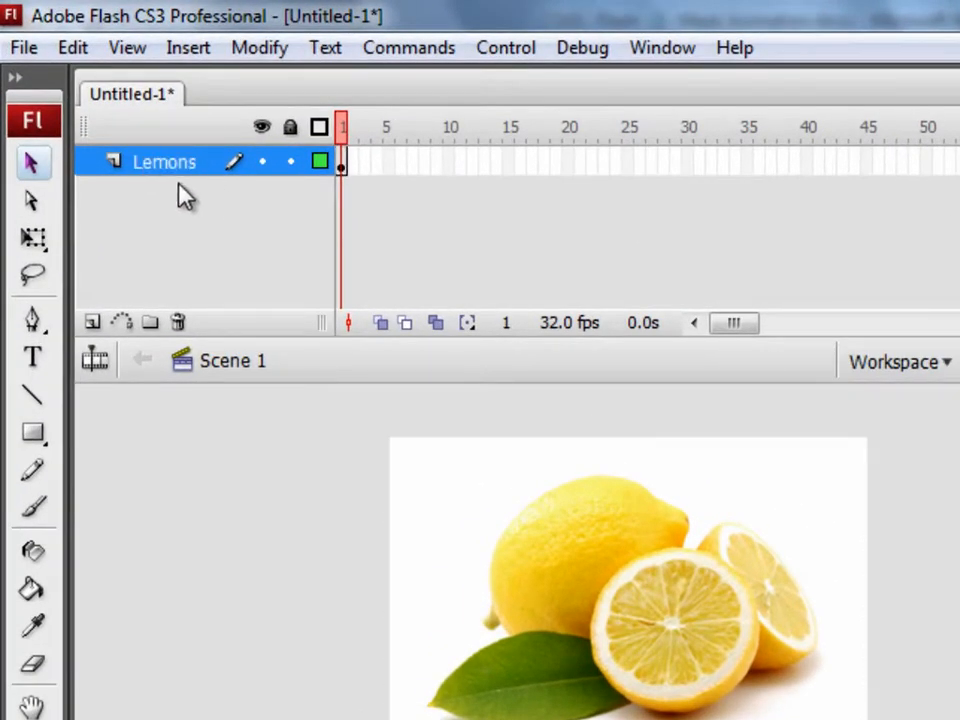
pyautogui.moveTo(746, 327); pyautogui.dragTo(753, 331)
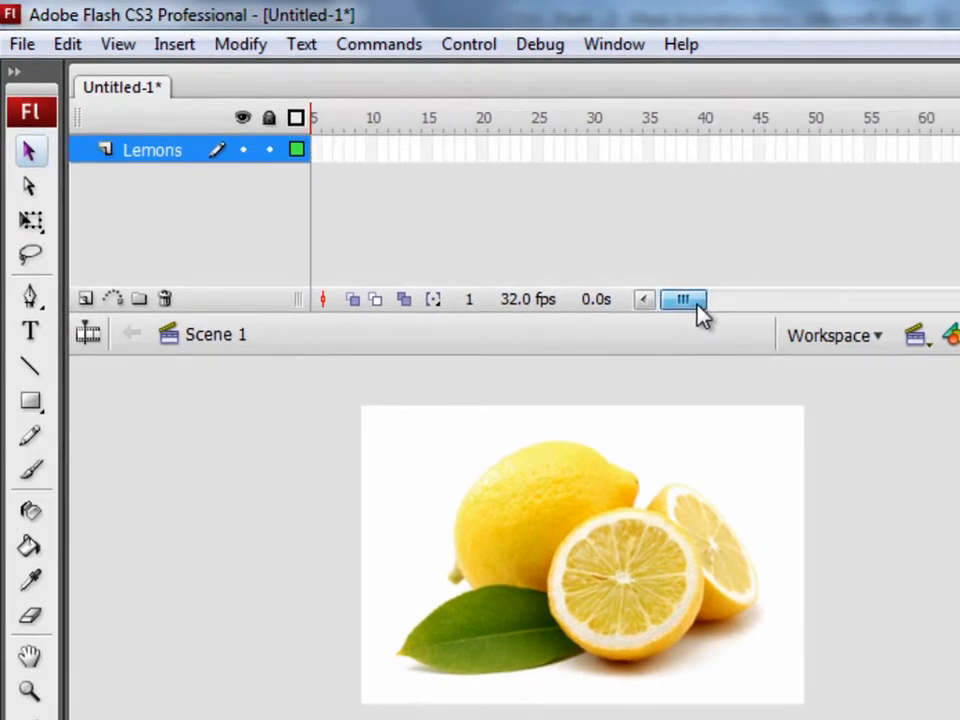
pyautogui.moveTo(698, 306); pyautogui.dragTo(774, 295)
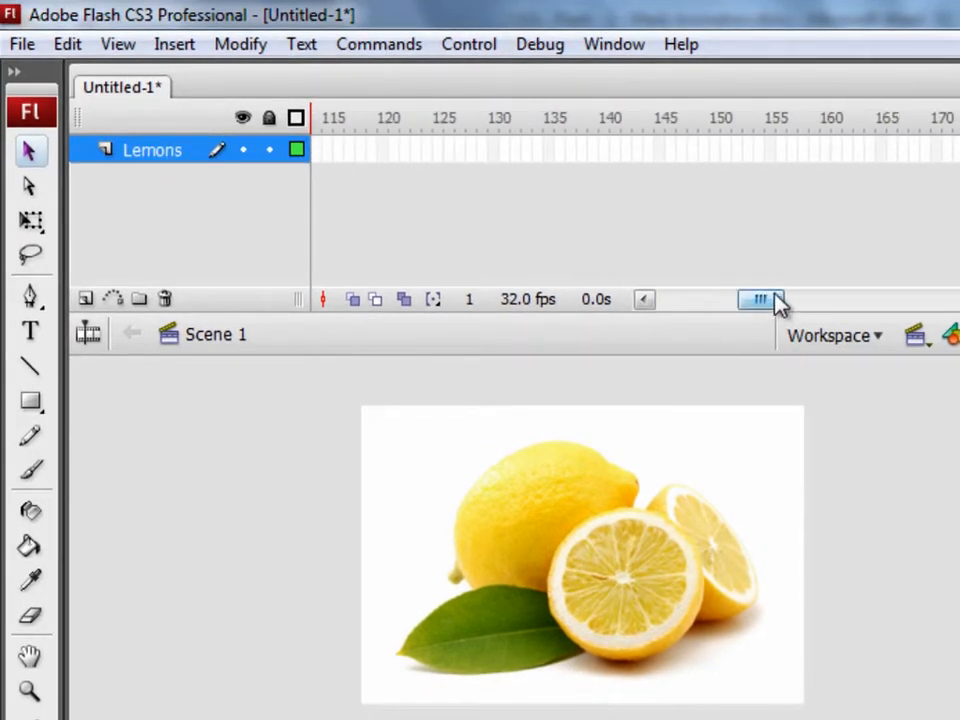
pyautogui.click(837, 152)
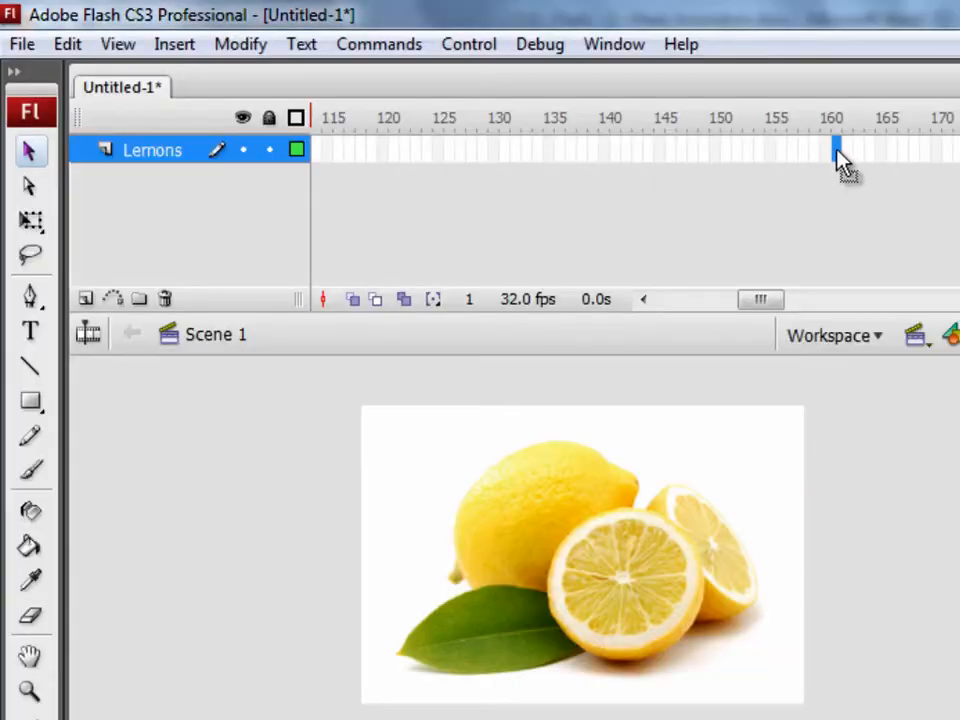
pyautogui.rightClick(838, 152)
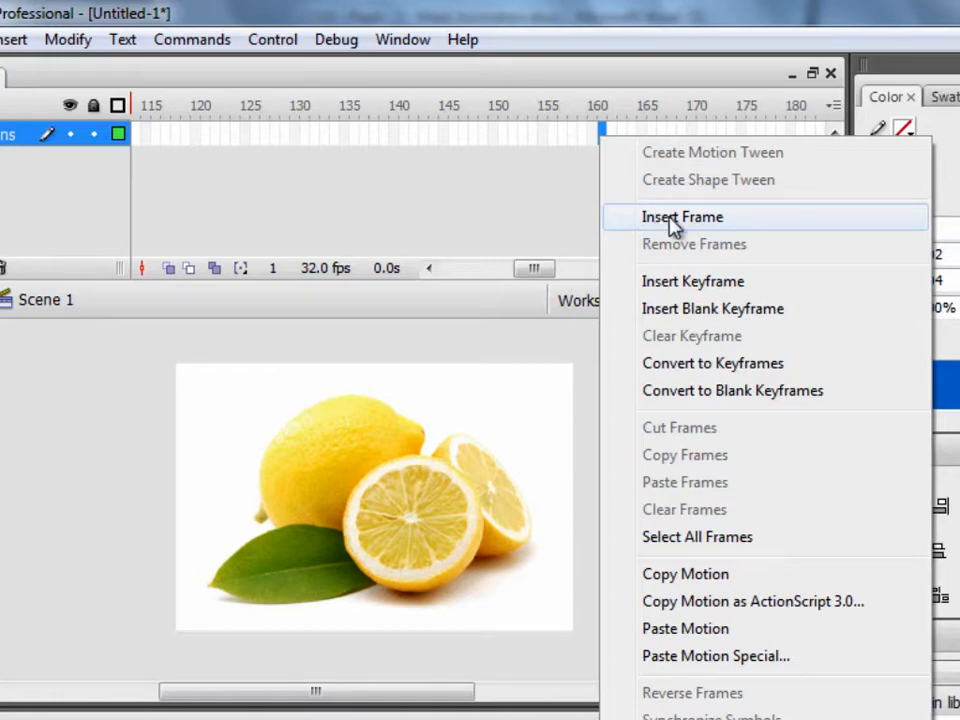
pyautogui.click(672, 218)
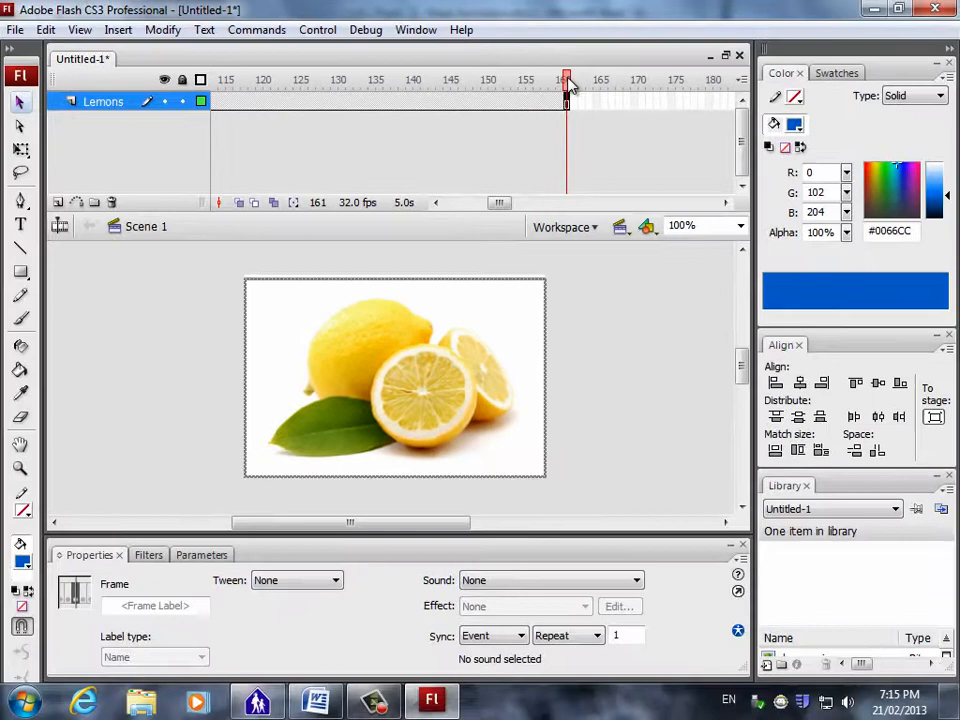
pyautogui.click(564, 90)
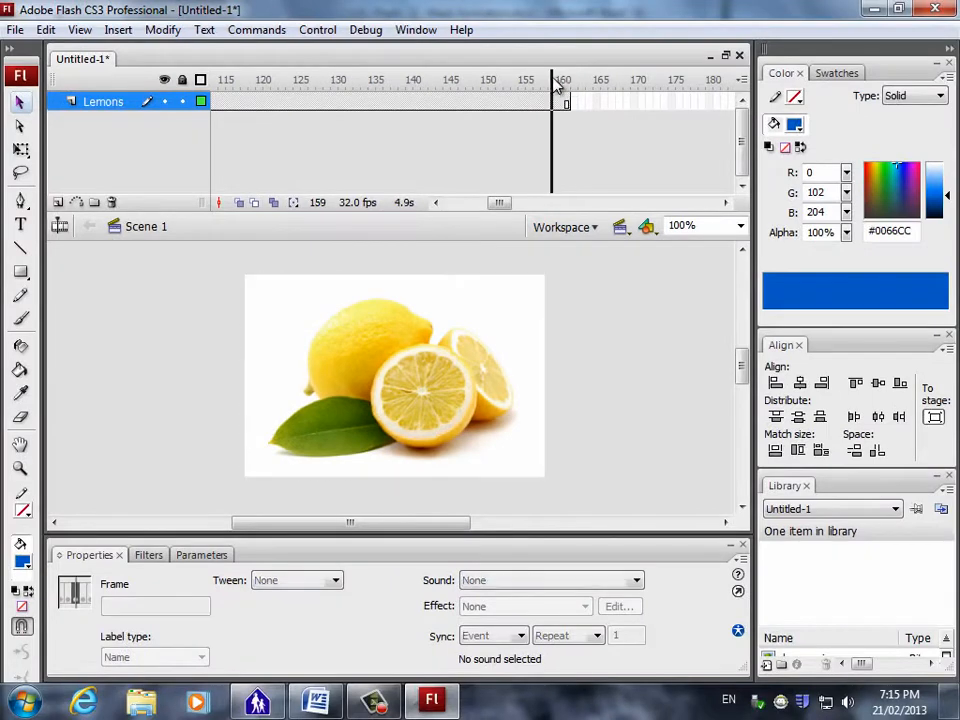
# Read Steps 7 and 8 of the Word instructions, return to Flash and add a layer named "Brush" above Lemons.
pyautogui.click(315, 703)
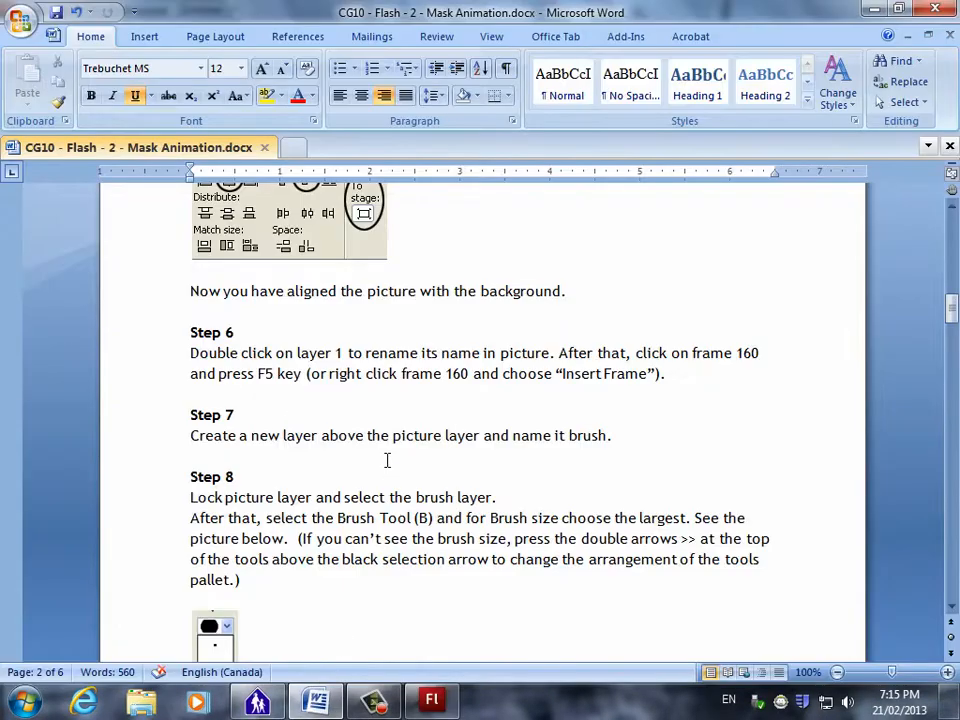
pyautogui.scroll(-1, 390, 461)
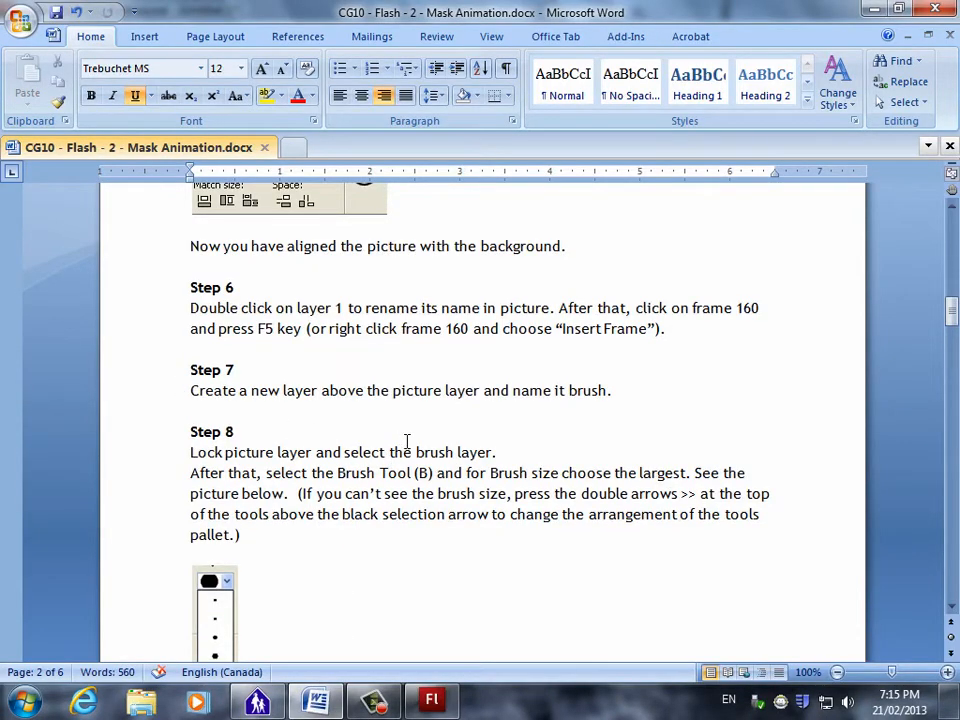
pyautogui.scroll(-3, 407, 441)
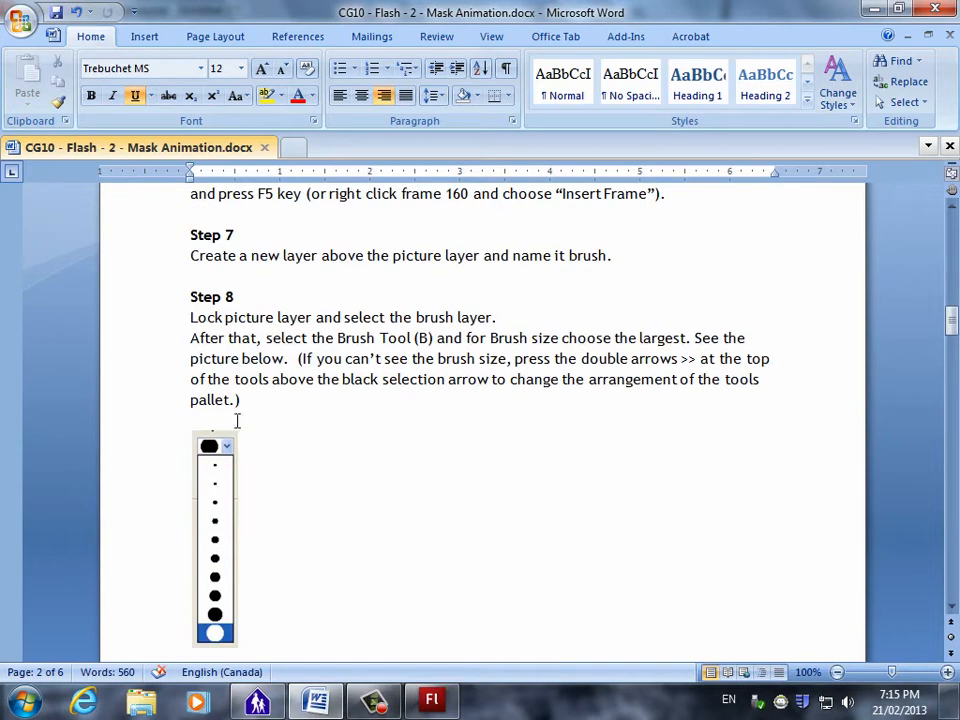
pyautogui.click(432, 700)
pyautogui.click(104, 104)
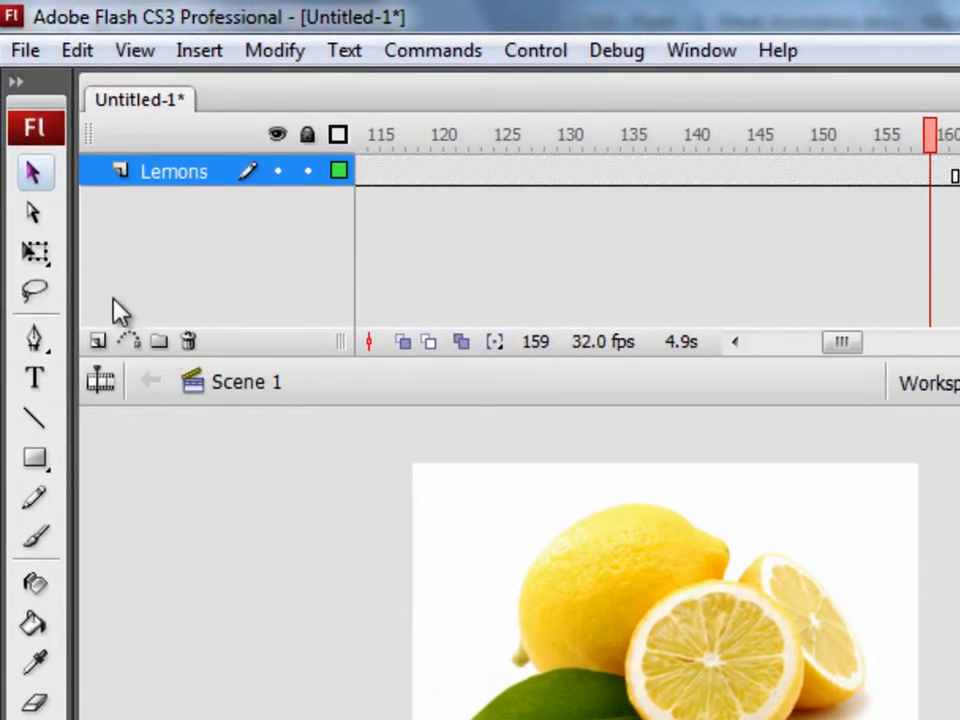
pyautogui.click(99, 342)
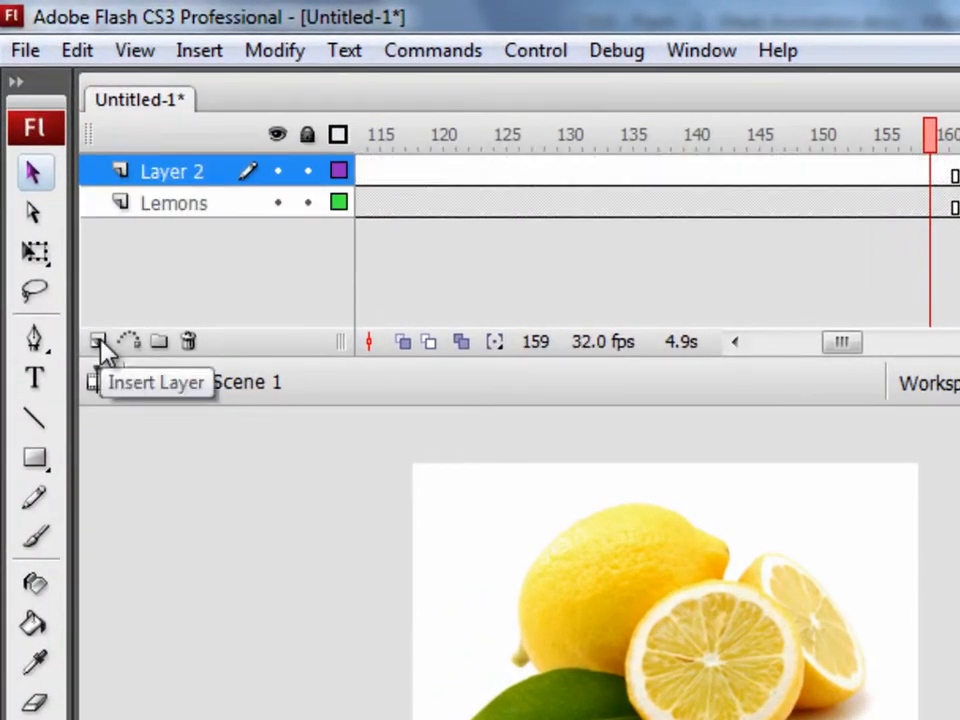
pyautogui.doubleClick(177, 171)
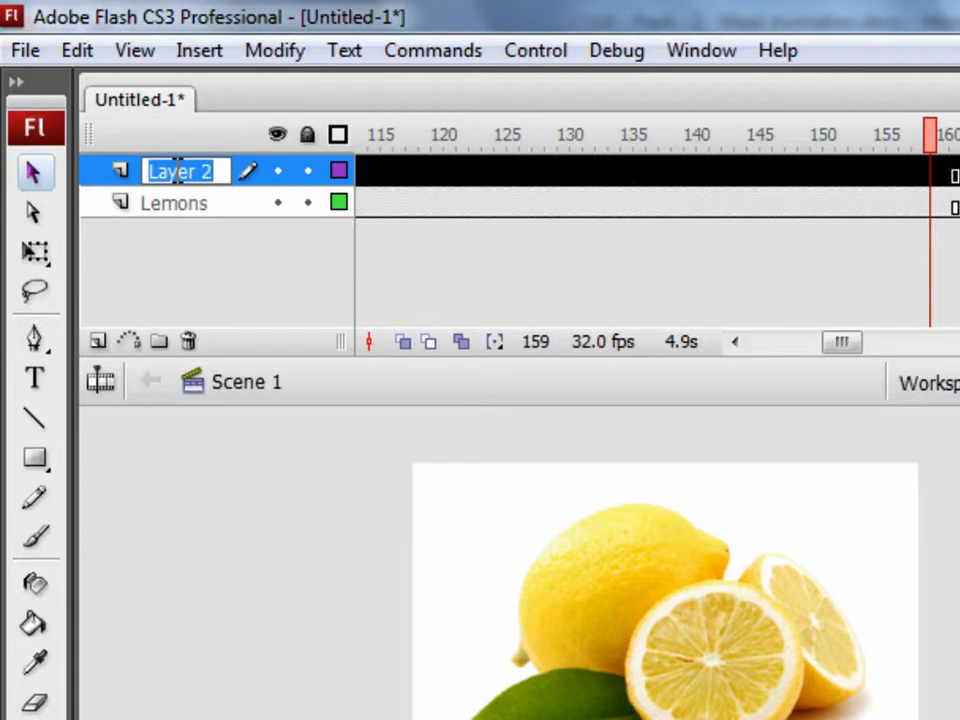
pyautogui.write('Brush')
pyautogui.press('Return')
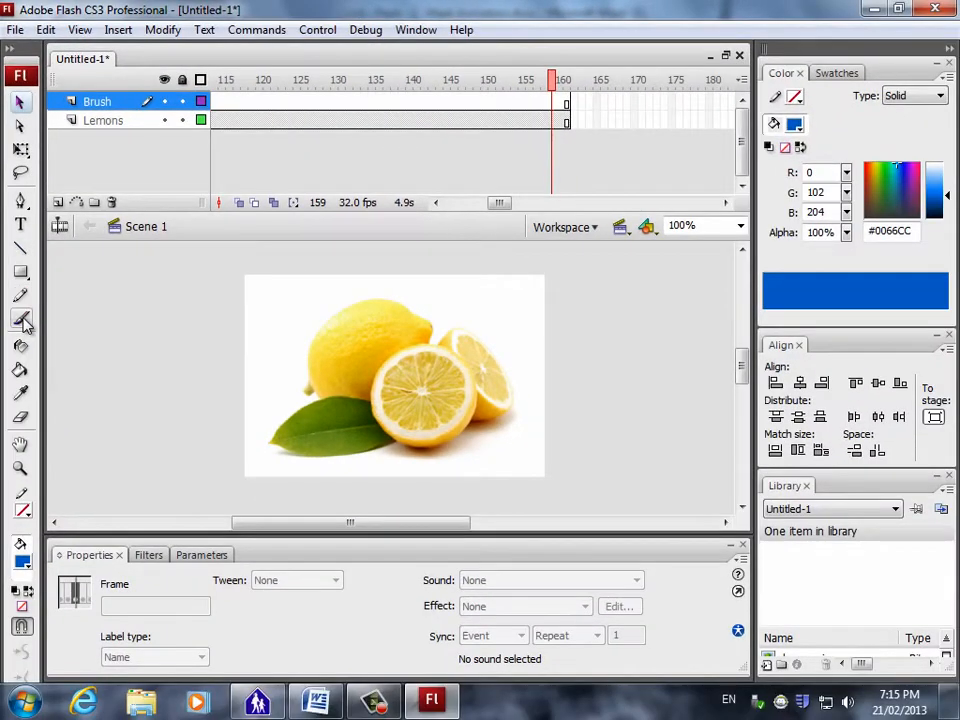
# Expand the tools palette to two columns and paint a short wavy Brush tool stroke off the stage, to the right of the lemons.
pyautogui.click(22, 318)
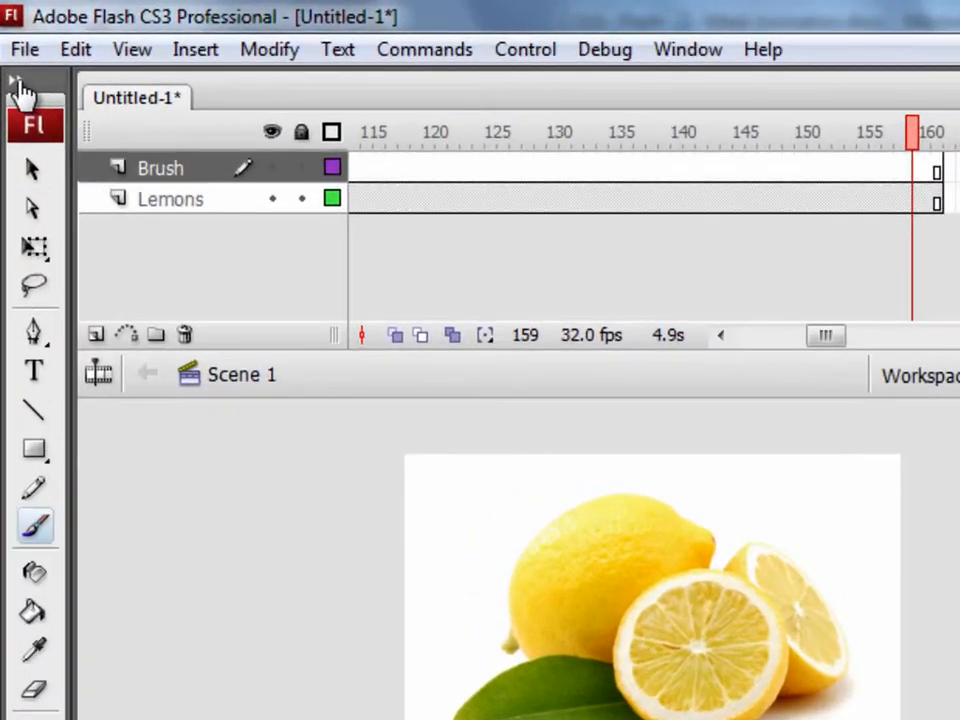
pyautogui.click(18, 83)
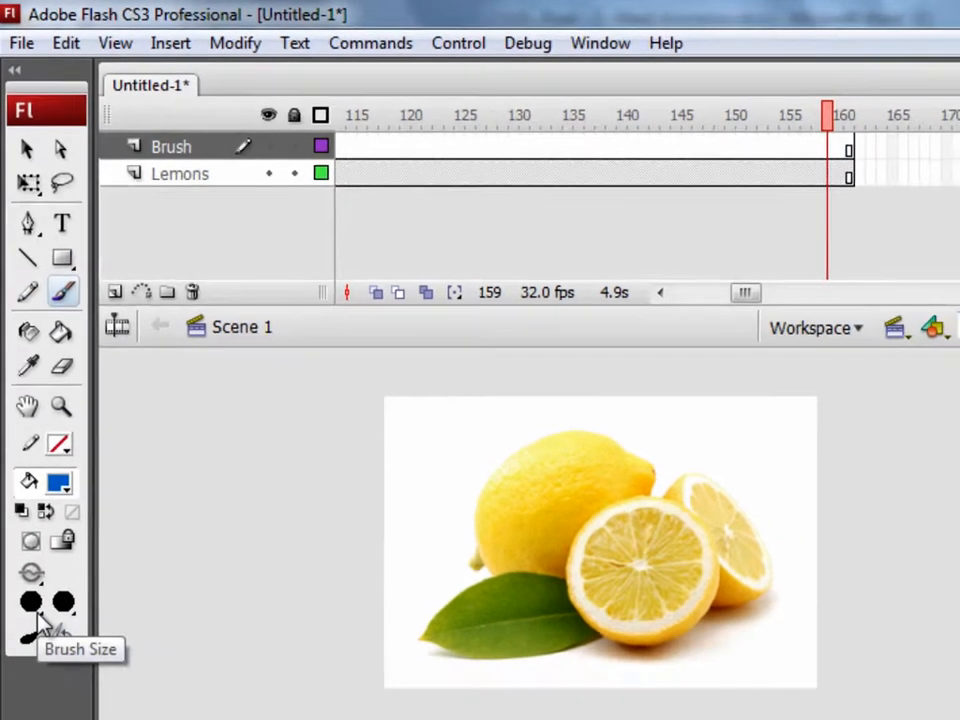
pyautogui.click(36, 650)
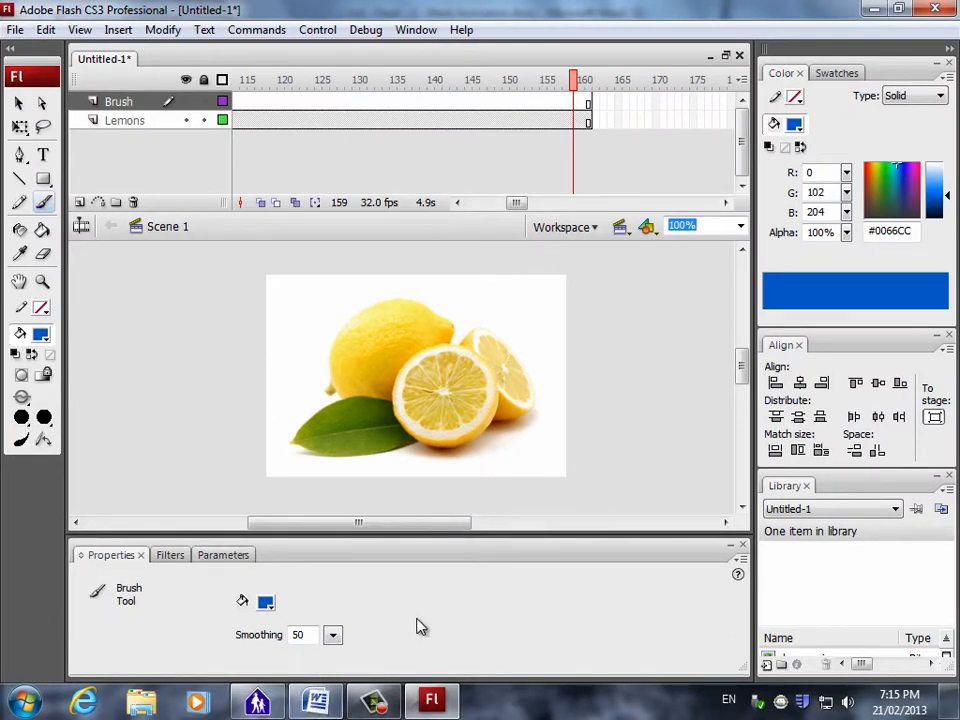
pyautogui.moveTo(604, 408)
pyautogui.mouseDown()
pyautogui.moveTo(620, 435)
pyautogui.moveTo(682, 458)
pyautogui.mouseUp()
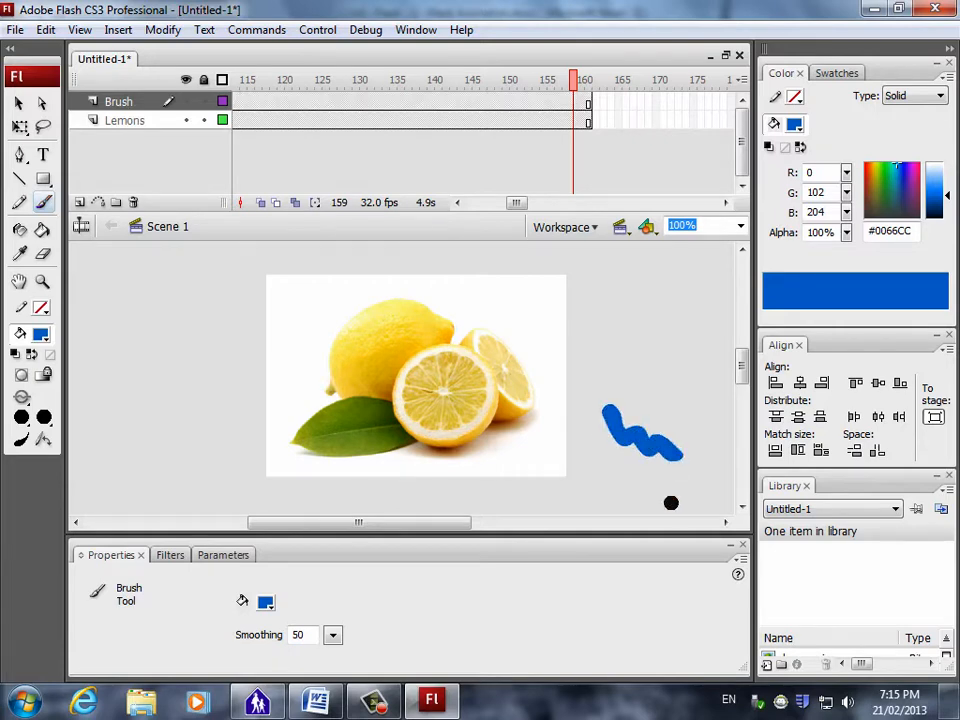
# Read Step 10 of the Word instructions, return to Flash and insert a keyframe at frame 20 of the Brush layer.
pyautogui.click(315, 700)
pyautogui.scroll(-6, 403, 580)
pyautogui.scroll(-8, 404, 584)
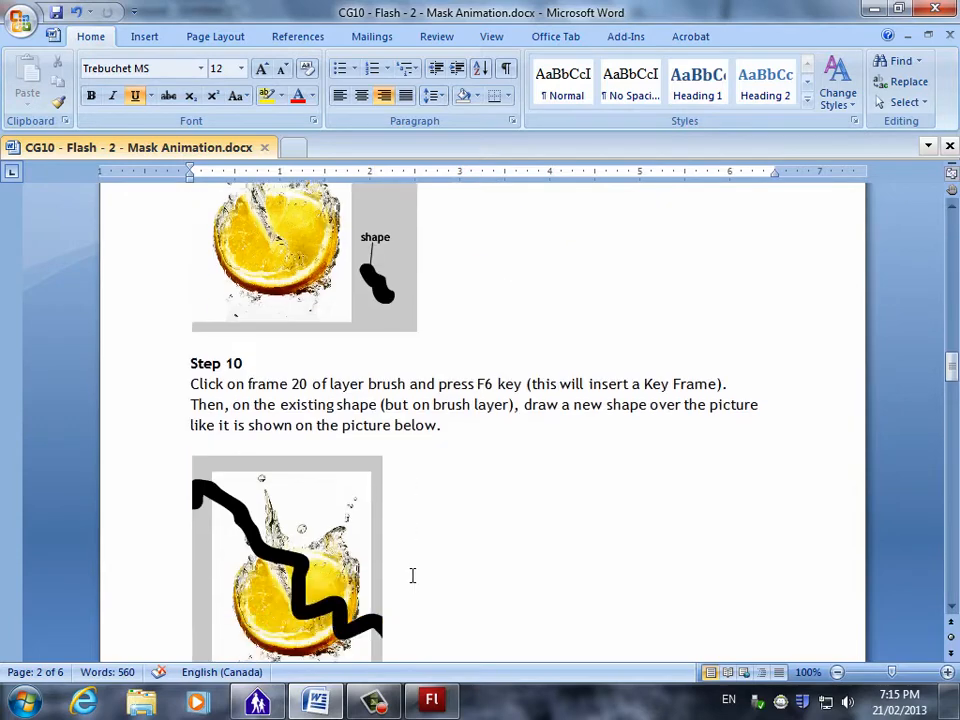
pyautogui.scroll(-1, 507, 432)
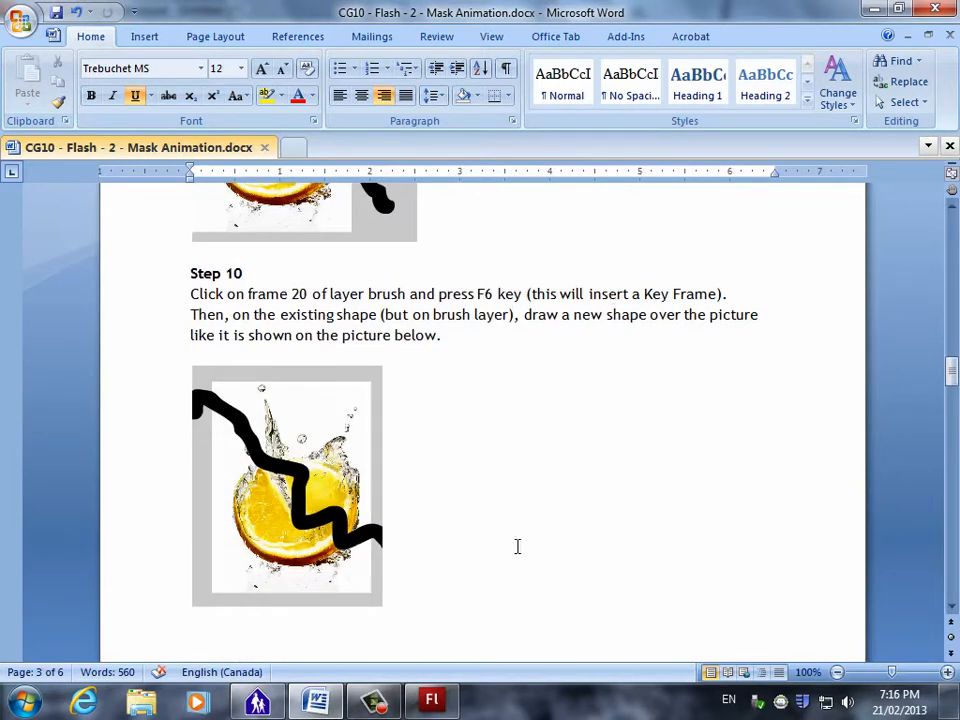
pyautogui.click(431, 700)
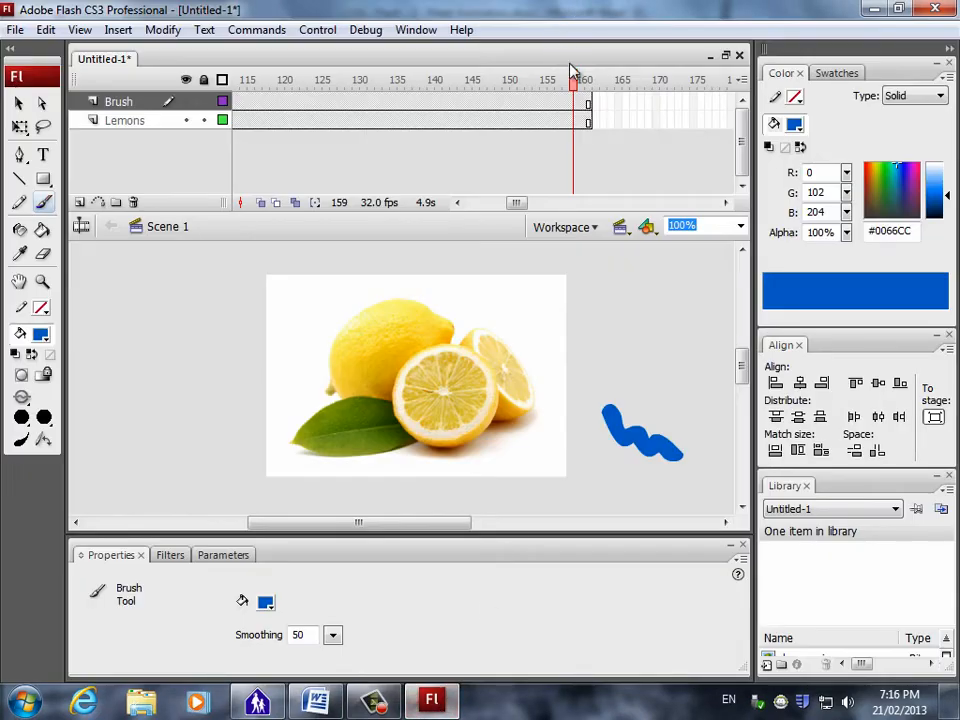
pyautogui.moveTo(572, 76)
pyautogui.mouseDown()
pyautogui.moveTo(566, 86)
pyautogui.moveTo(228, 85)
pyautogui.moveTo(380, 107)
pyautogui.mouseUp()
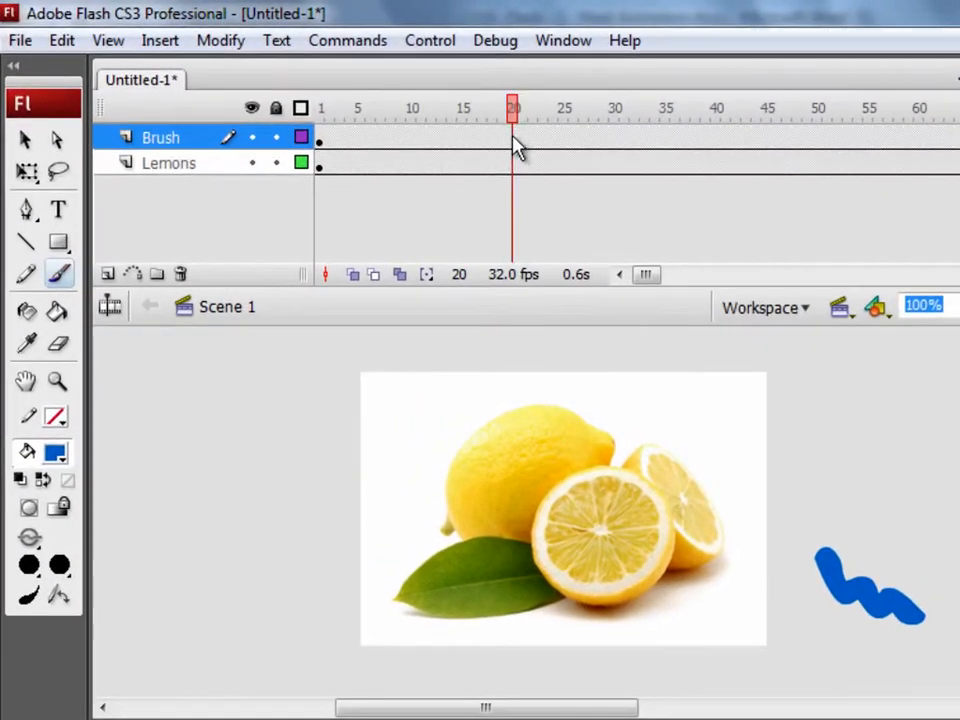
pyautogui.click(513, 141)
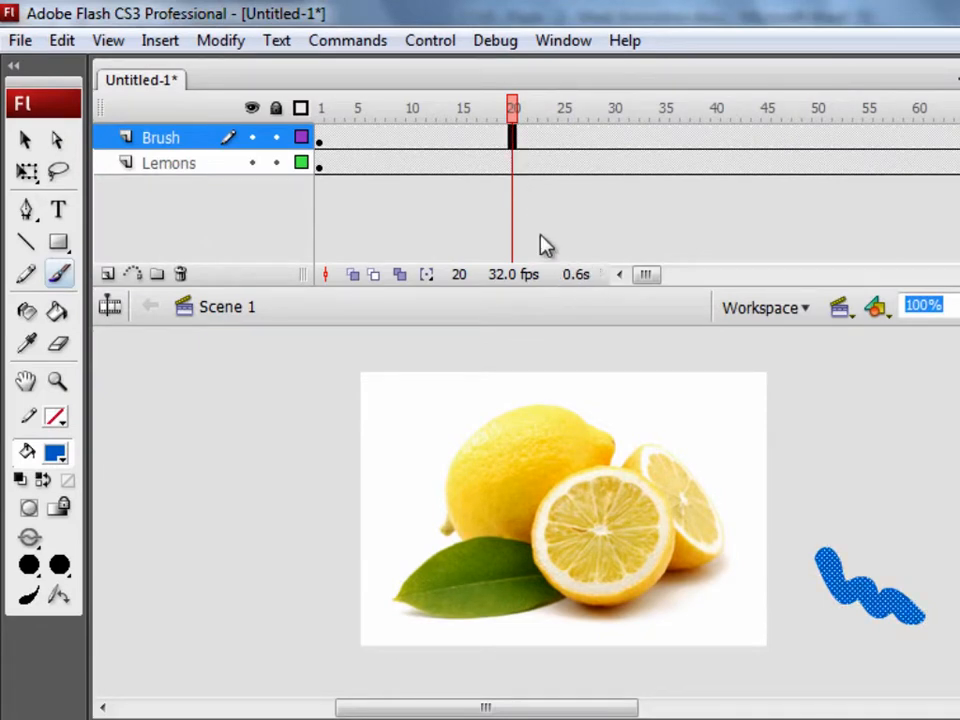
pyautogui.rightClick(517, 145)
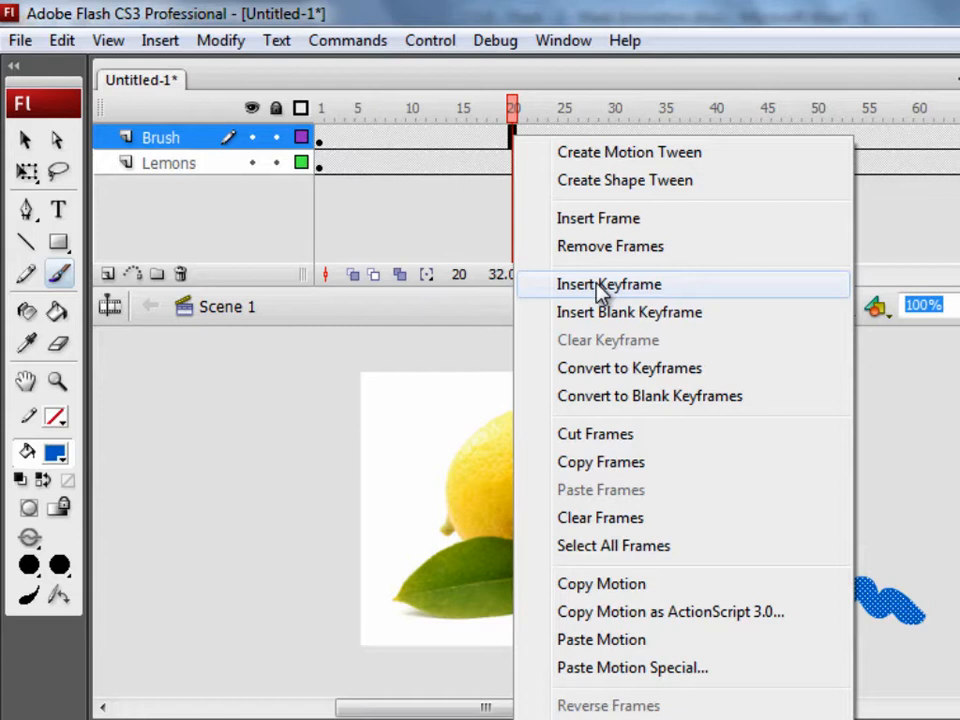
pyautogui.click(600, 288)
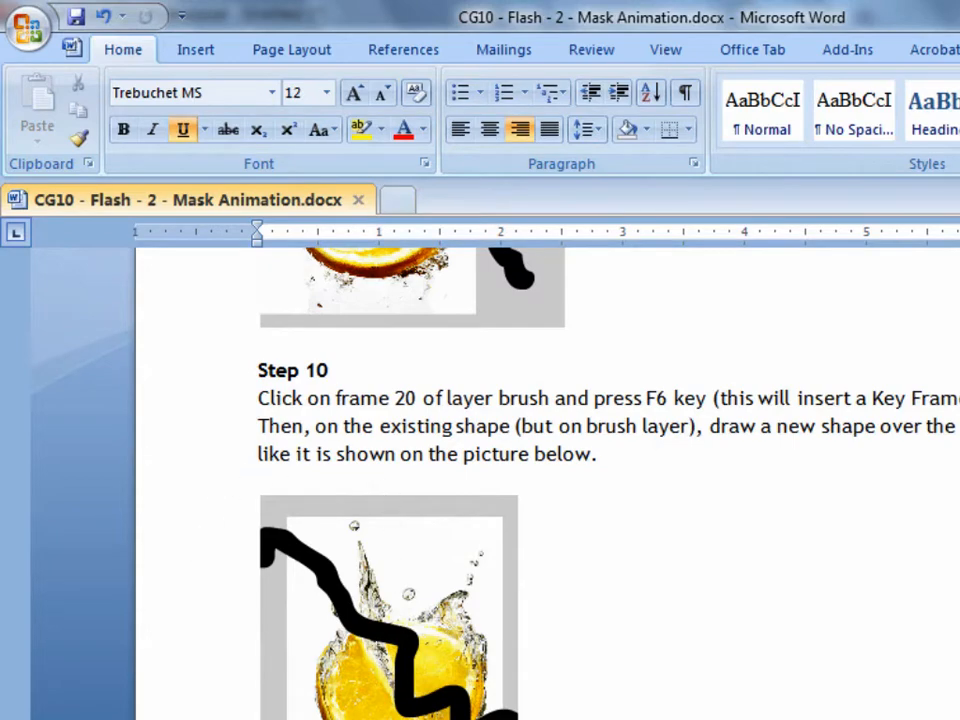
# Paint a wavy brush stroke at frame 20 diagonally across the lemons picture, from its upper-left corner to its lower-right corner.
pyautogui.scroll(-2, 348, 423)
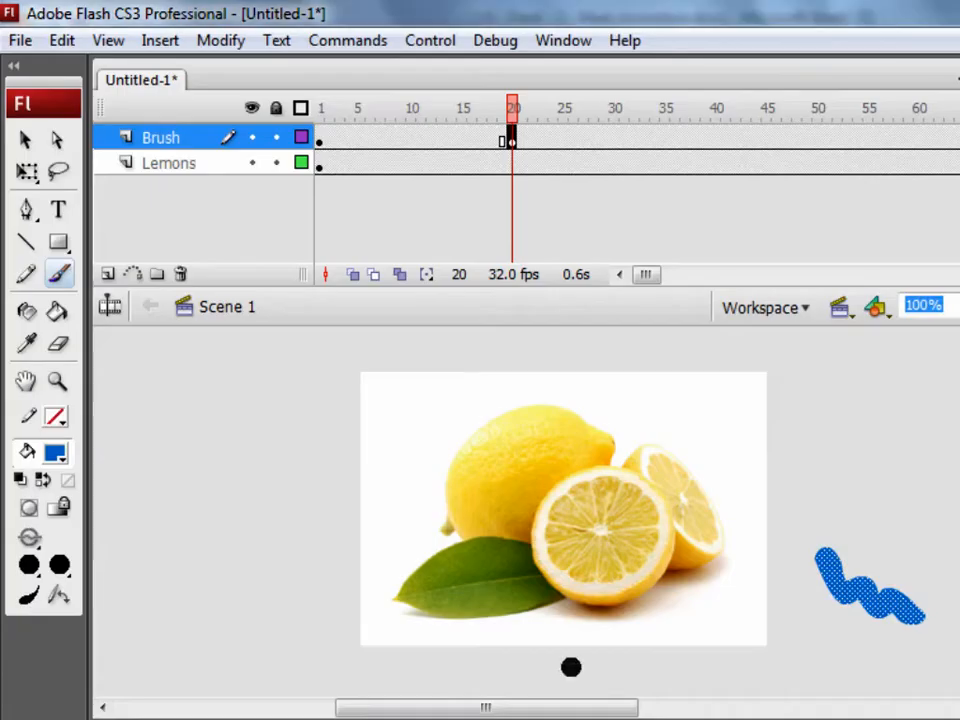
pyautogui.moveTo(370, 408)
pyautogui.mouseDown()
pyautogui.moveTo(440, 450)
pyautogui.moveTo(493, 449)
pyautogui.moveTo(544, 507)
pyautogui.moveTo(621, 509)
pyautogui.moveTo(770, 652)
pyautogui.mouseUp()
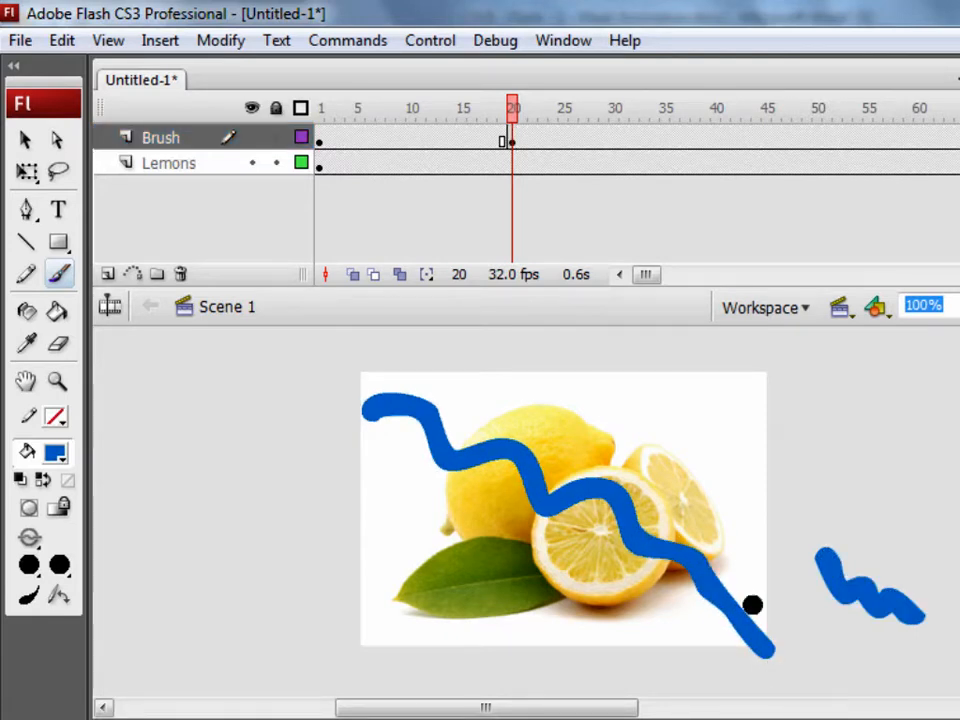
pyautogui.click(488, 118)
pyautogui.click(512, 116)
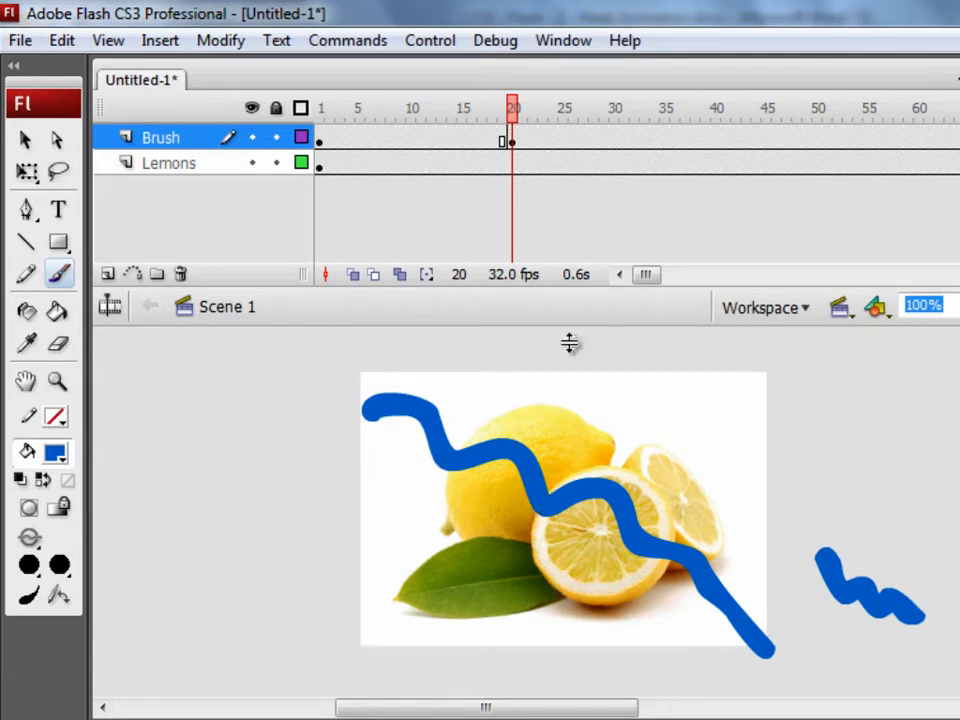
# Switch to the Word instructions, read on from Step 10 through Step 12 and return to Flash.
pyautogui.hotkey('alt', 'Tab')
pyautogui.scroll(-7, 558, 700)
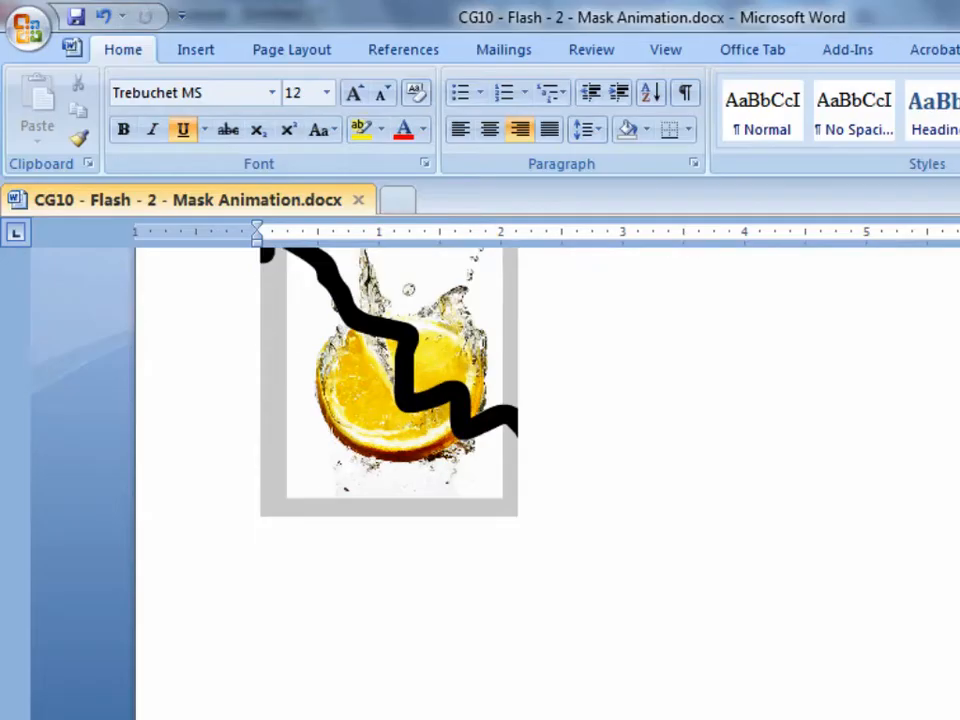
pyautogui.scroll(-4, 558, 700)
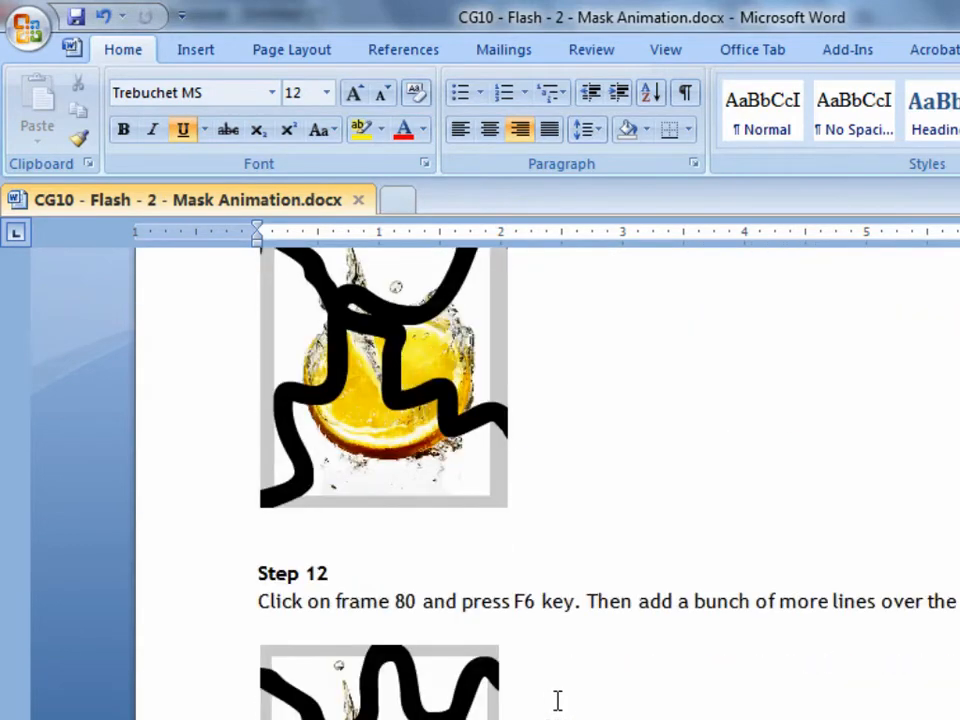
pyautogui.scroll(-3, 559, 690)
pyautogui.scroll(-12, 559, 682)
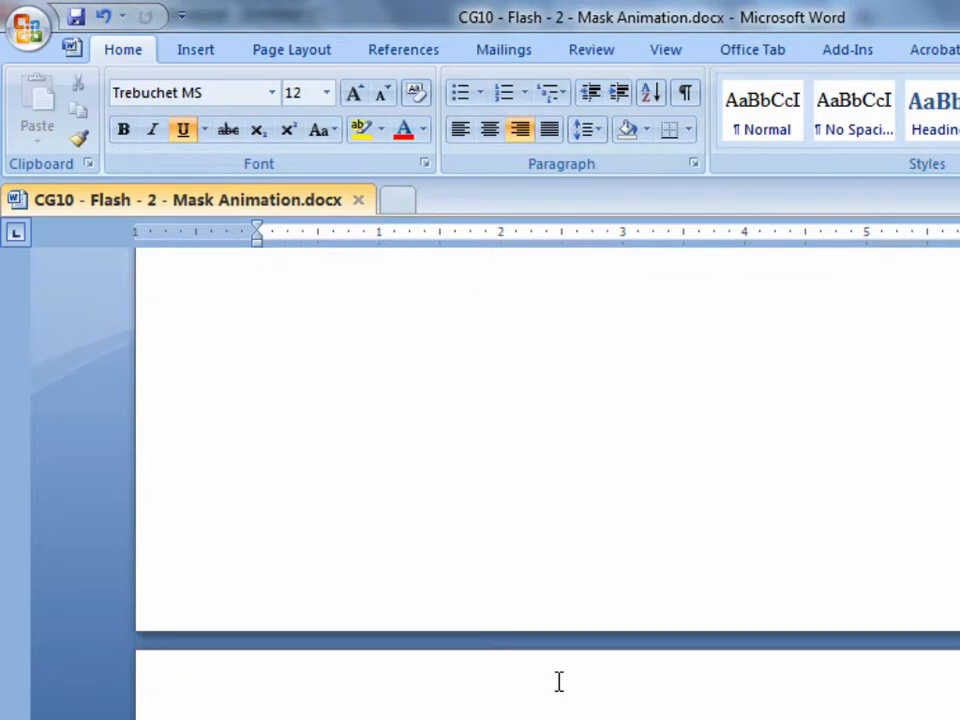
pyautogui.scroll(15, 558, 668)
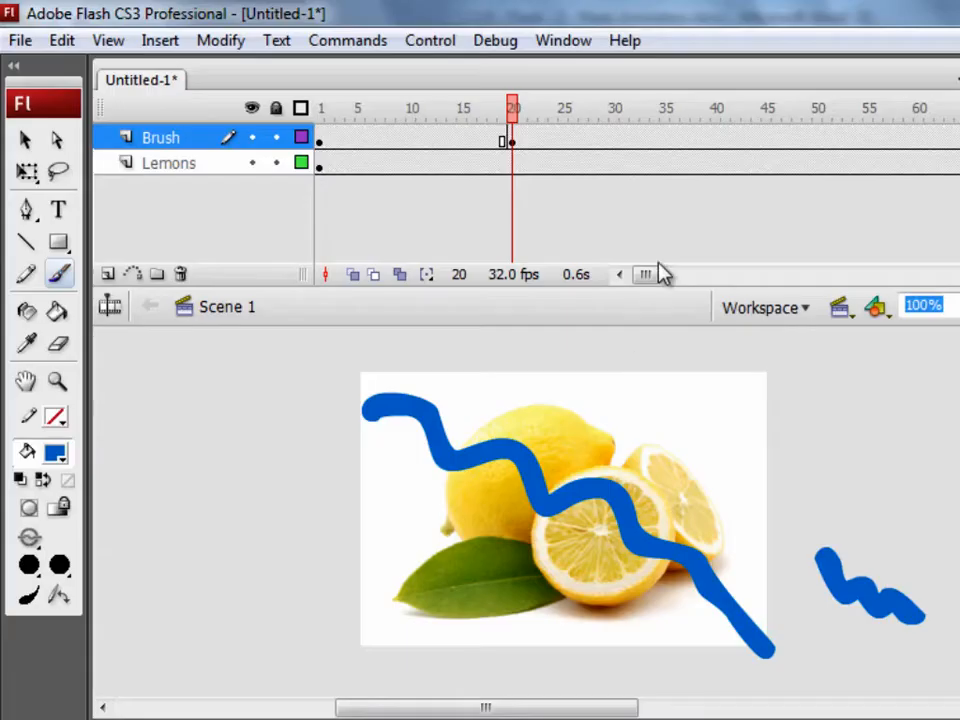
# Paint two more wavy strokes across the lemons at frame 40 of the Brush layer and insert a keyframe there.
pyautogui.click(716, 140)
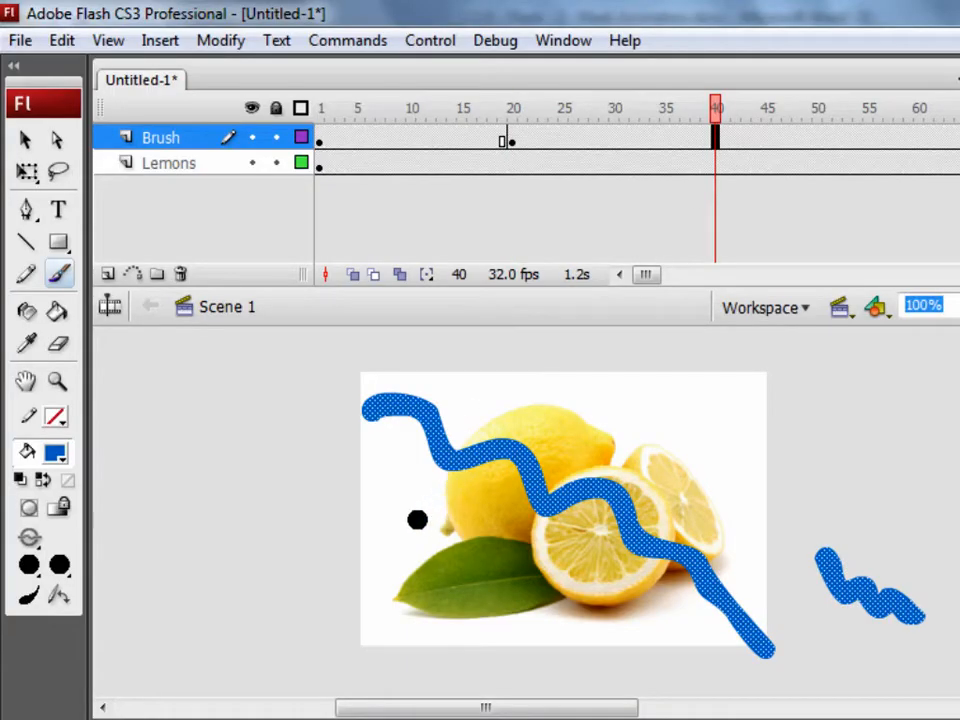
pyautogui.moveTo(390, 553)
pyautogui.mouseDown()
pyautogui.moveTo(464, 488)
pyautogui.moveTo(610, 439)
pyautogui.moveTo(745, 425)
pyautogui.mouseUp()
pyautogui.moveTo(574, 594)
pyautogui.mouseDown()
pyautogui.moveTo(643, 548)
pyautogui.moveTo(800, 485)
pyautogui.mouseUp()
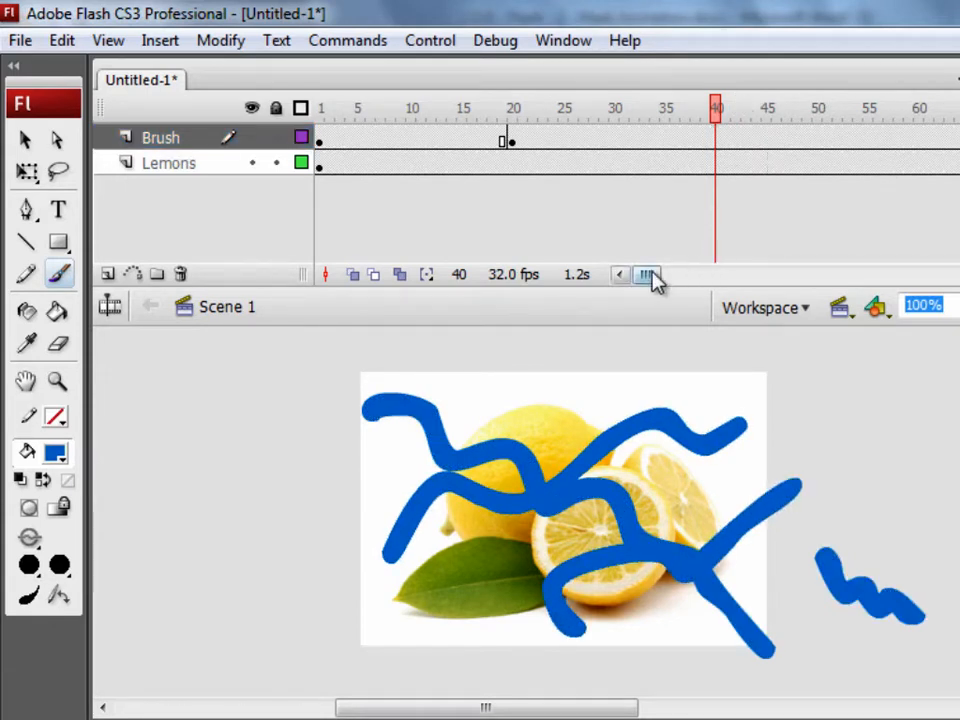
pyautogui.rightClick(724, 148)
pyautogui.click(800, 288)
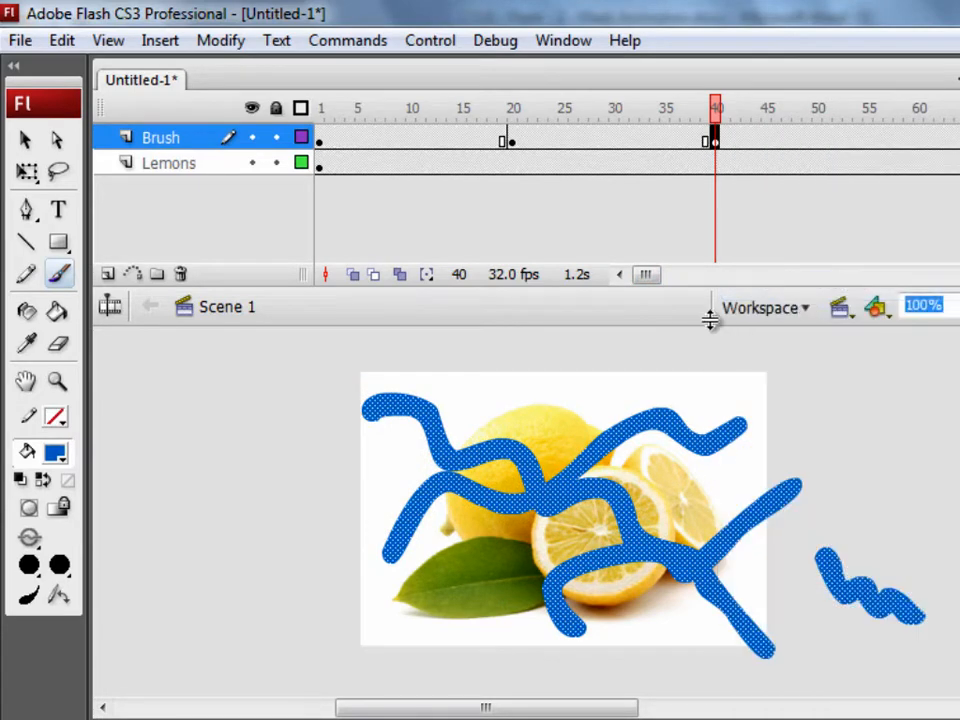
# Paint several more wavy brush strokes across the lemons picture at frame 80 of the Brush layer and insert a keyframe there.
pyautogui.moveTo(655, 274); pyautogui.dragTo(664, 274)
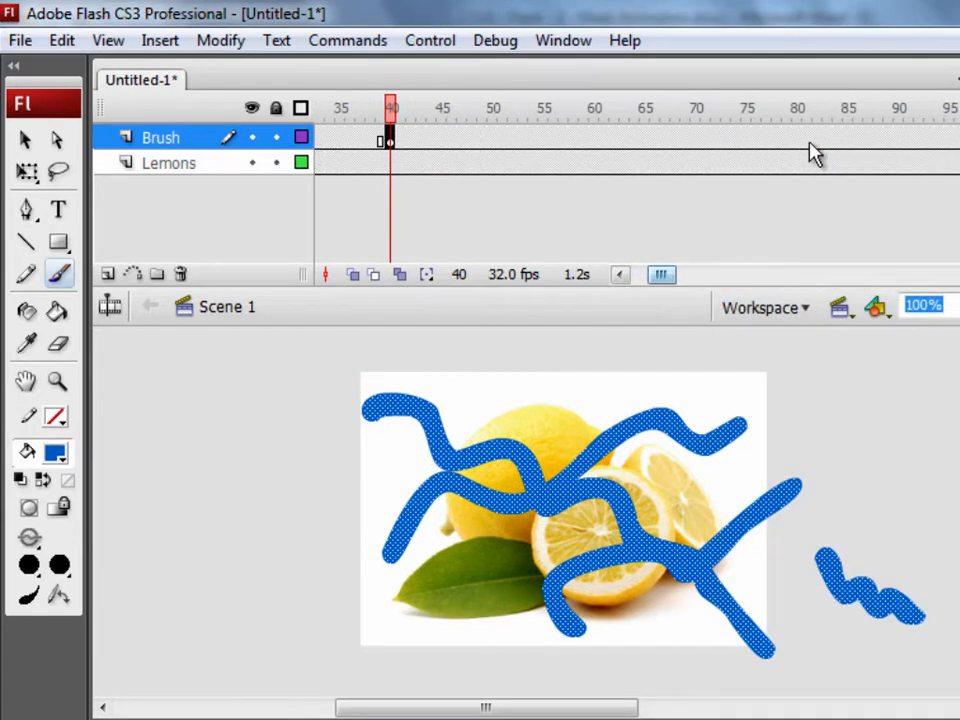
pyautogui.click(797, 139)
pyautogui.moveTo(542, 388); pyautogui.dragTo(415, 445)
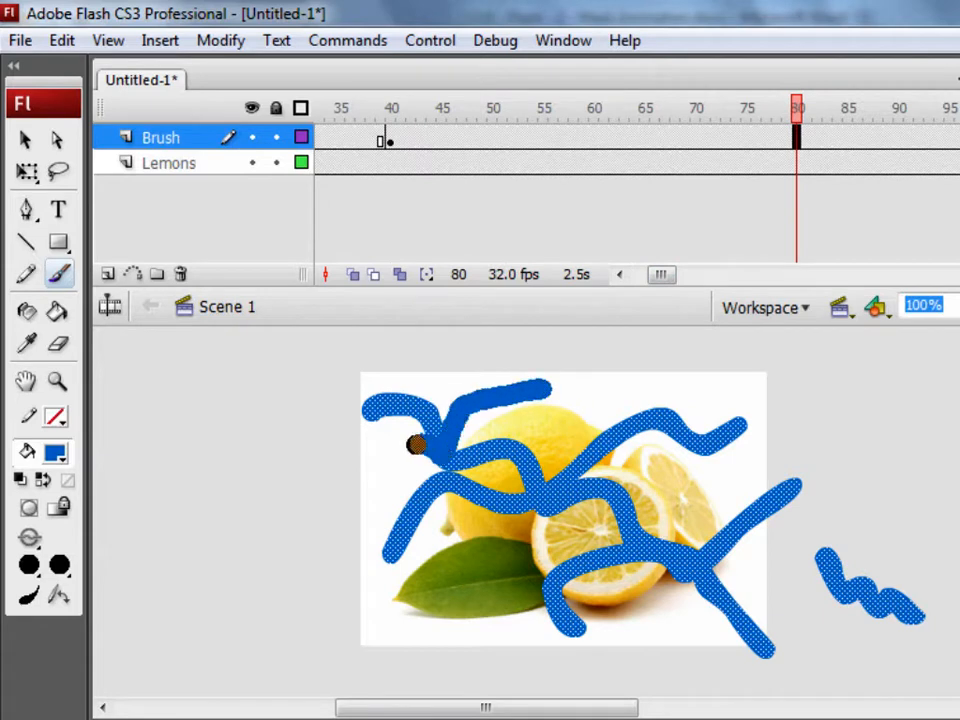
pyautogui.moveTo(377, 636)
pyautogui.mouseDown()
pyautogui.moveTo(620, 399)
pyautogui.moveTo(728, 403)
pyautogui.moveTo(718, 488)
pyautogui.moveTo(655, 588)
pyautogui.moveTo(677, 681)
pyautogui.mouseUp()
pyautogui.moveTo(540, 670)
pyautogui.mouseDown()
pyautogui.moveTo(369, 467)
pyautogui.moveTo(395, 435)
pyautogui.mouseUp()
pyautogui.moveTo(534, 366); pyautogui.dragTo(583, 521)
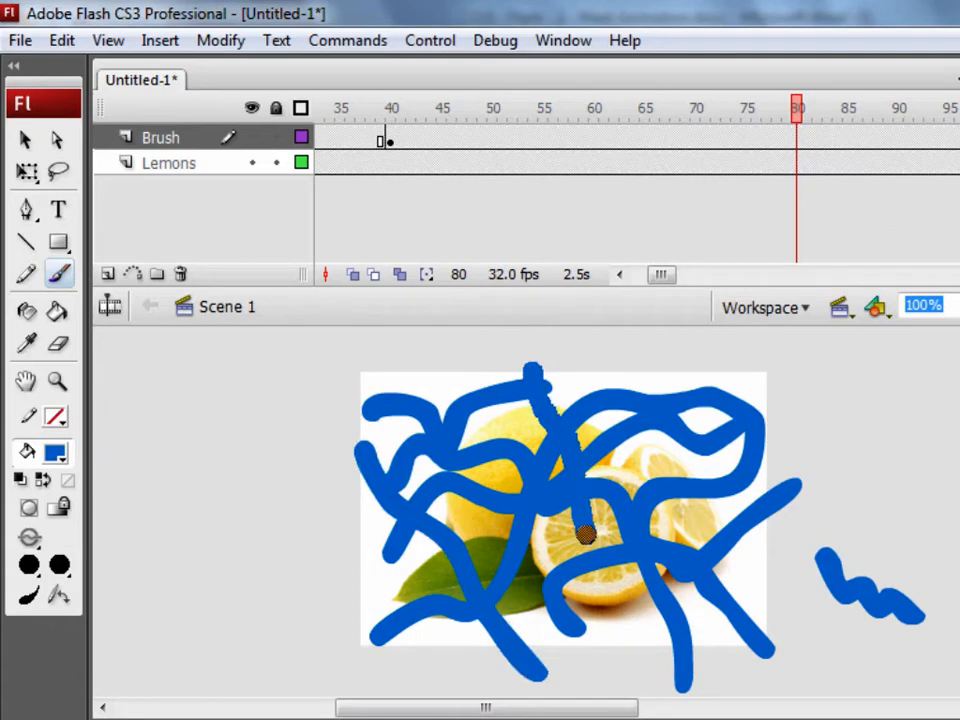
pyautogui.click(800, 145)
pyautogui.rightClick(800, 145)
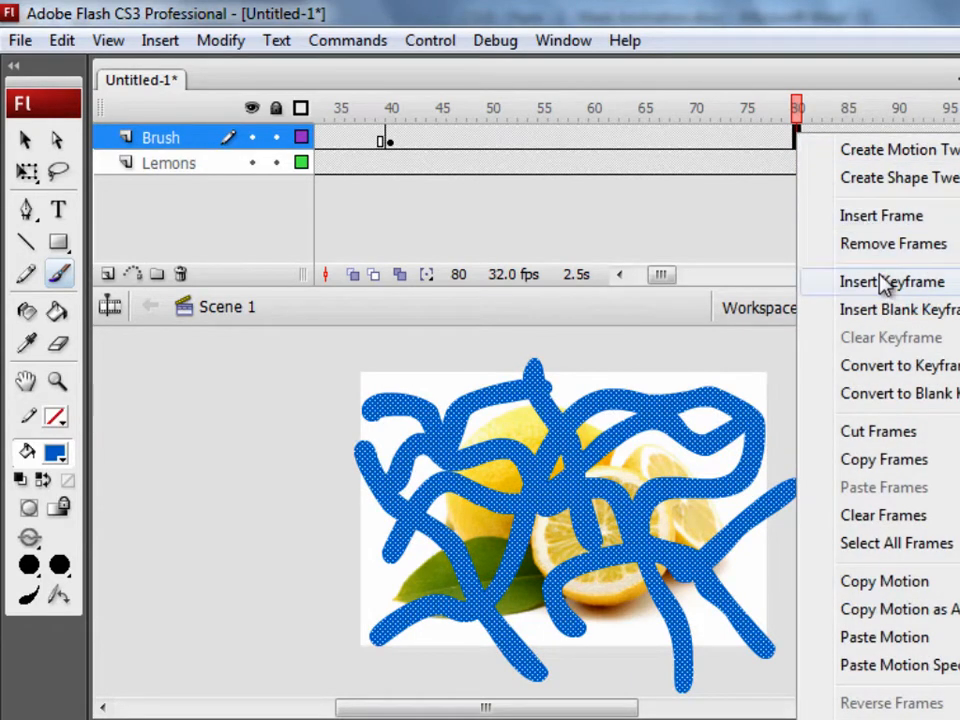
pyautogui.click(828, 281)
# Paint a further bunch of brush strokes over the lemons picture at frame 101 of the Brush layer and insert a keyframe there.
pyautogui.moveTo(664, 278); pyautogui.dragTo(682, 279)
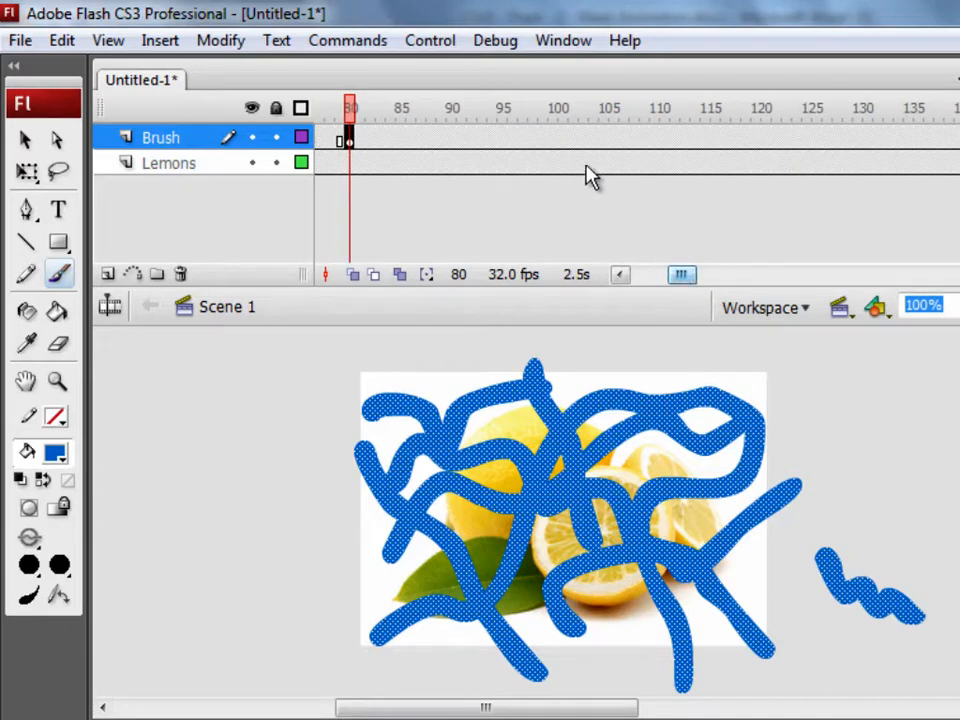
pyautogui.click(562, 138)
pyautogui.press('F6')
pyautogui.moveTo(437, 377)
pyautogui.mouseDown()
pyautogui.moveTo(341, 541)
pyautogui.moveTo(400, 615)
pyautogui.moveTo(543, 624)
pyautogui.moveTo(664, 611)
pyautogui.moveTo(796, 484)
pyautogui.moveTo(854, 482)
pyautogui.moveTo(721, 624)
pyautogui.moveTo(632, 445)
pyautogui.moveTo(545, 375)
pyautogui.mouseUp()
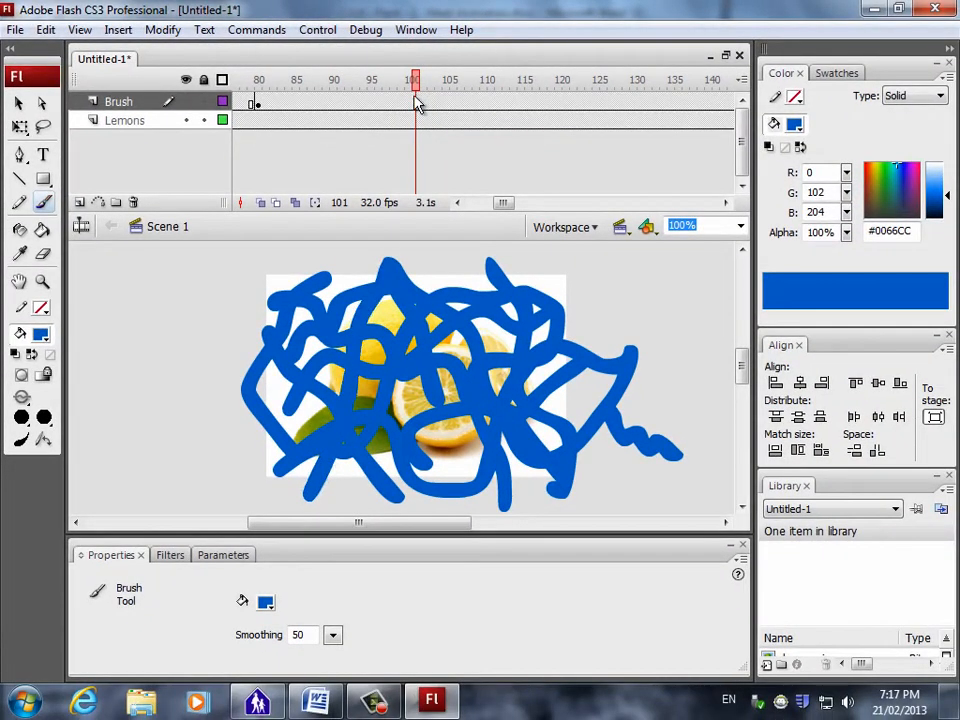
pyautogui.rightClick(417, 103)
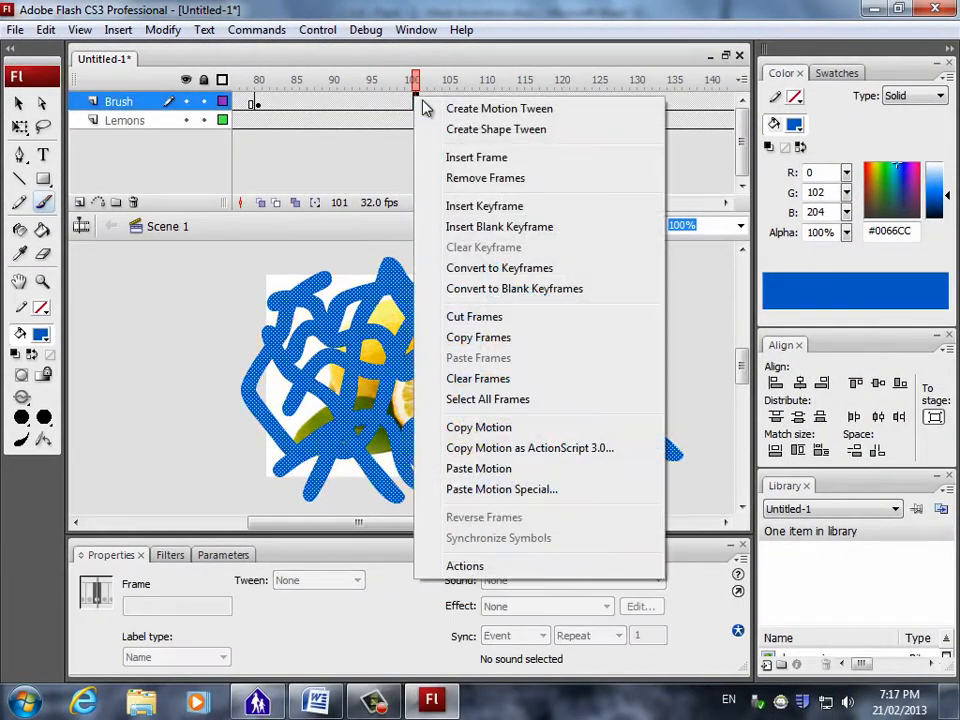
pyautogui.click(444, 206)
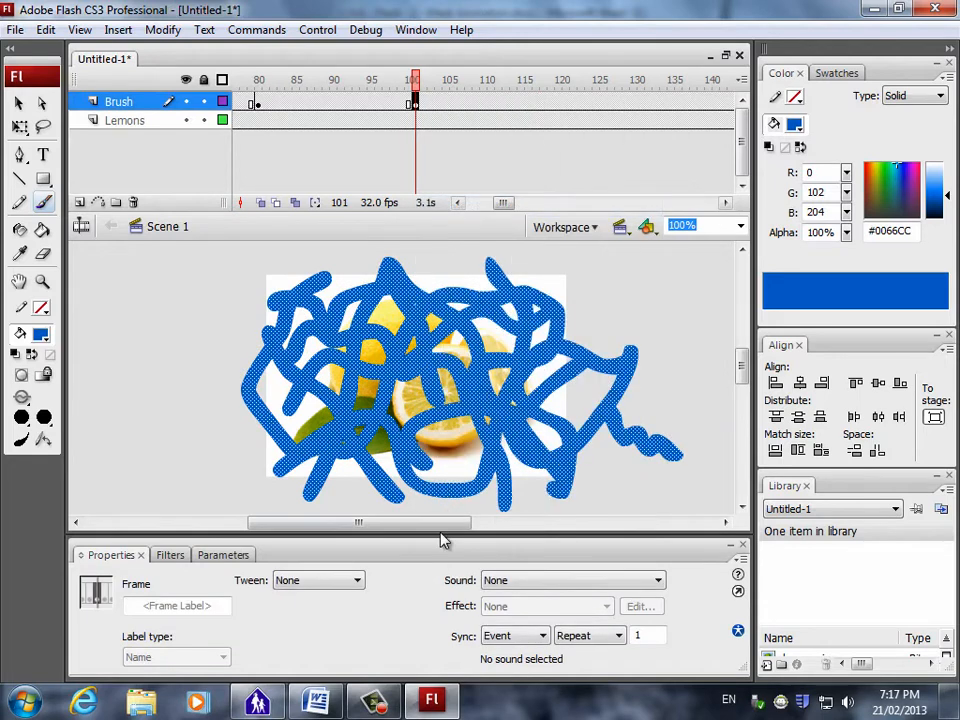
# Switch to the Word instructions, read on from Step 12 through Step 14 and return to Flash.
pyautogui.click(316, 701)
pyautogui.scroll(-3, 409, 566)
pyautogui.scroll(-10, 411, 559)
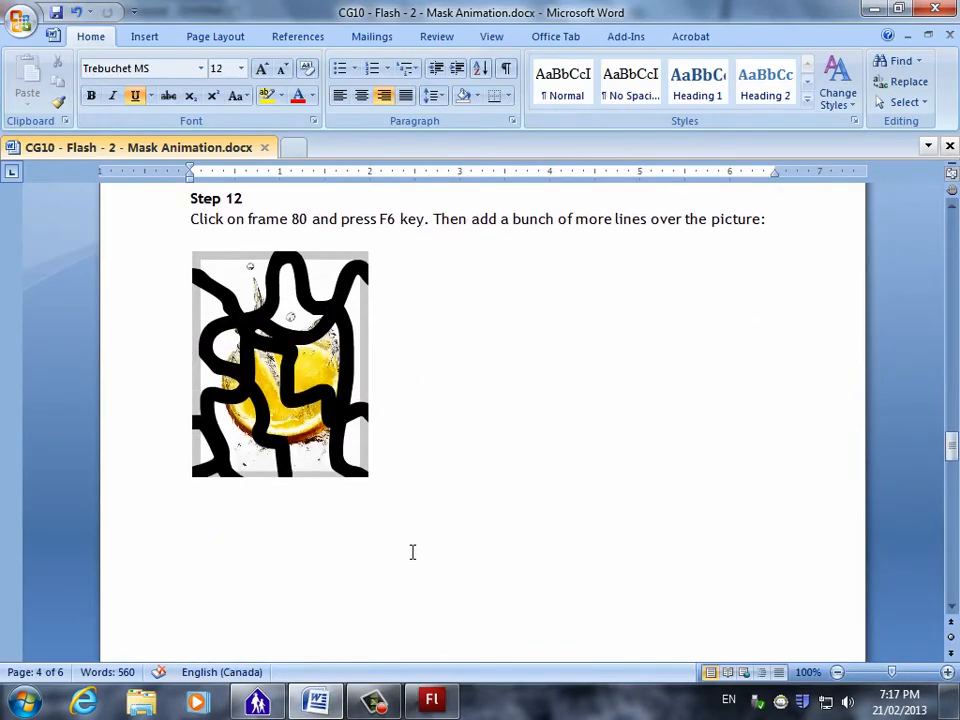
pyautogui.scroll(-5, 420, 530)
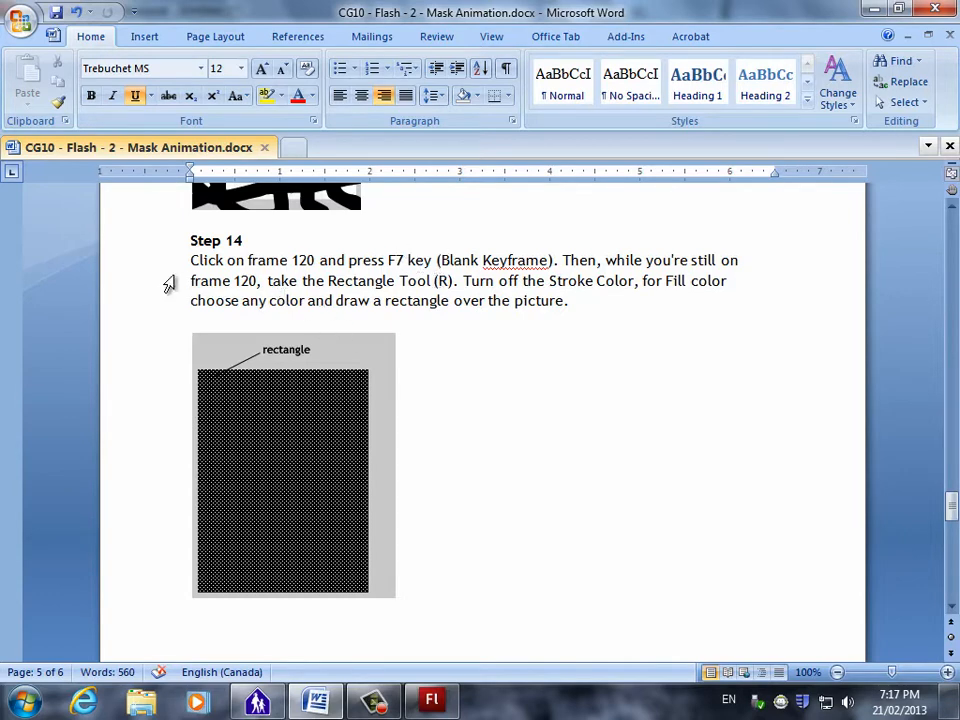
pyautogui.click(415, 702)
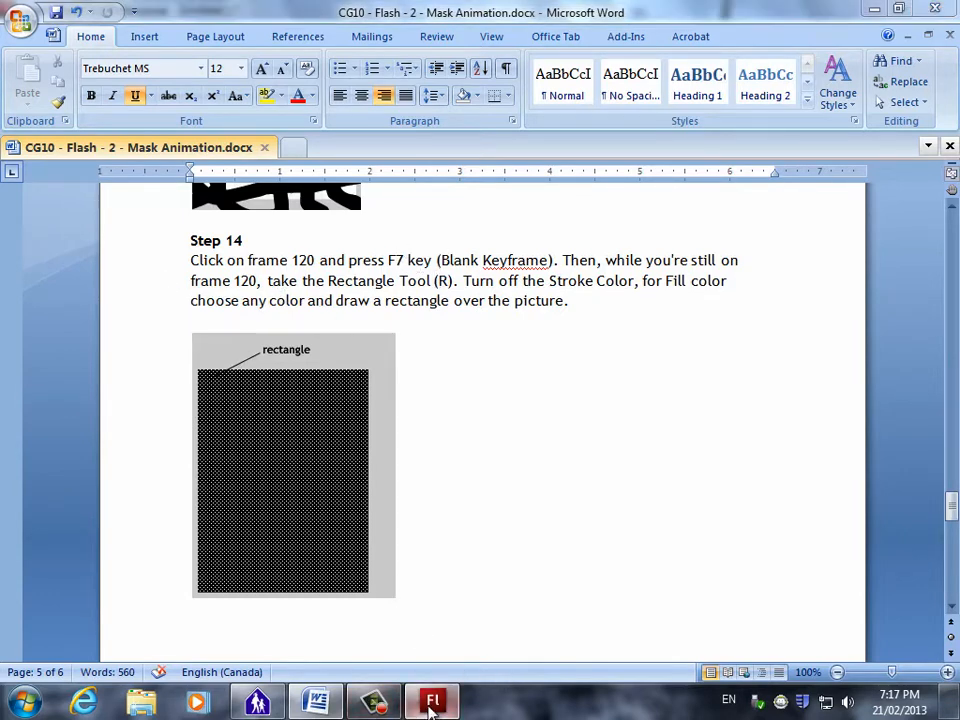
# Select frame 121 of the Brush layer and choose the Rectangle tool.
pyautogui.moveTo(413, 84)
pyautogui.mouseDown()
pyautogui.moveTo(540, 90)
pyautogui.moveTo(566, 104)
pyautogui.mouseUp()
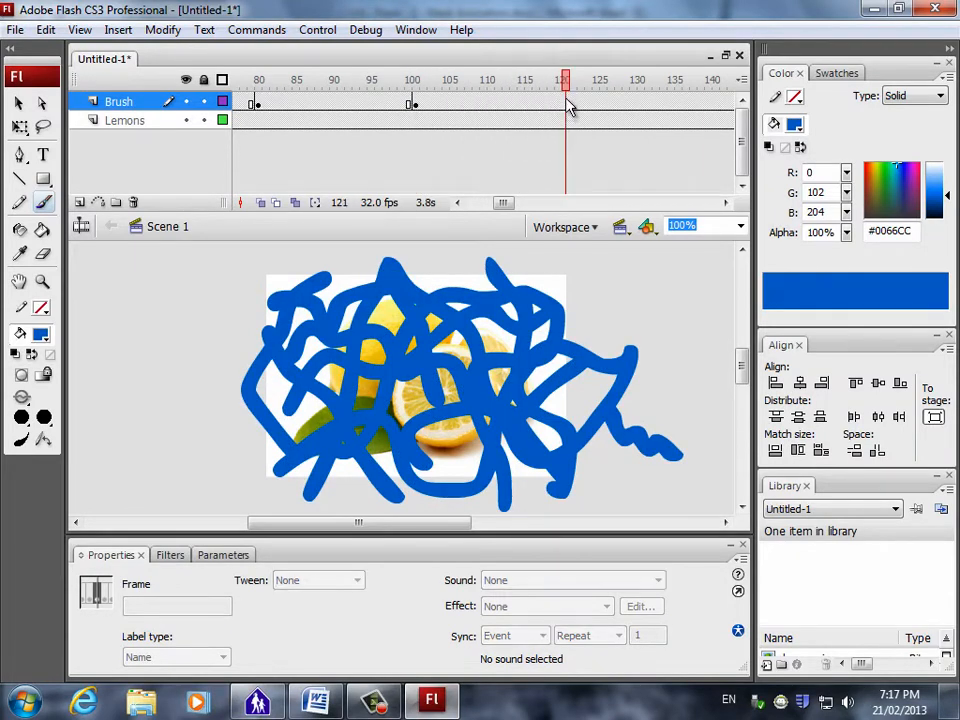
pyautogui.click(567, 104)
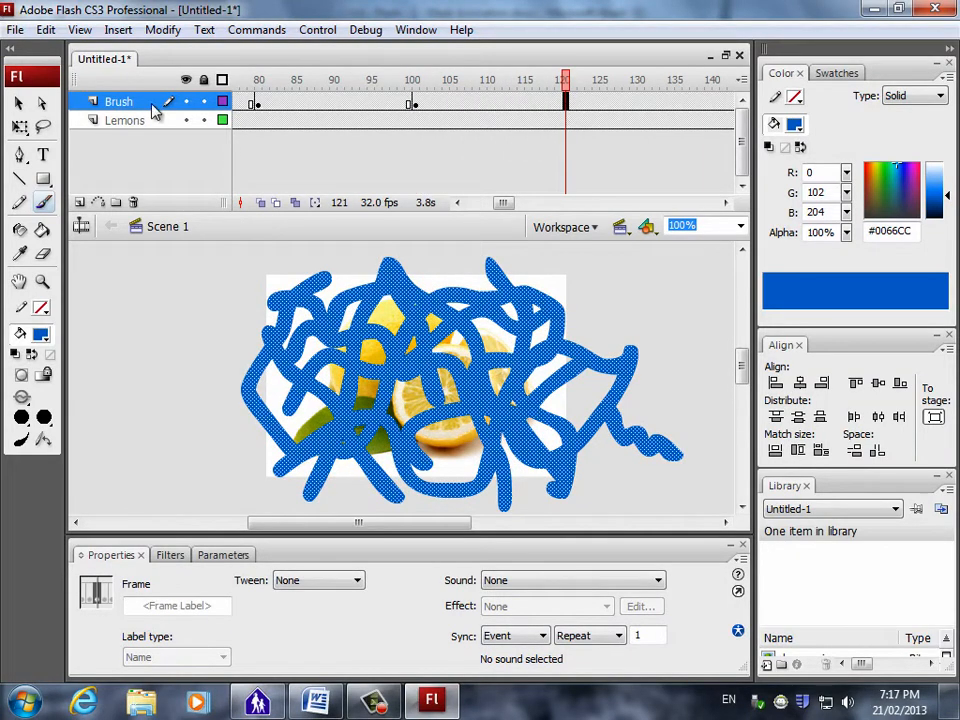
pyautogui.click(43, 178)
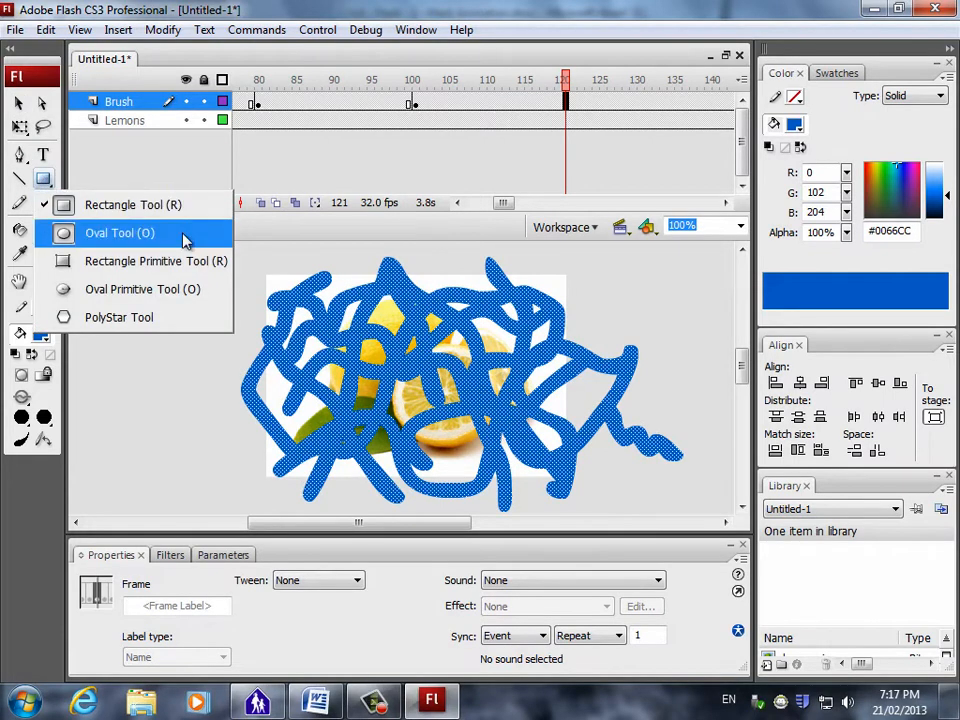
pyautogui.click(130, 204)
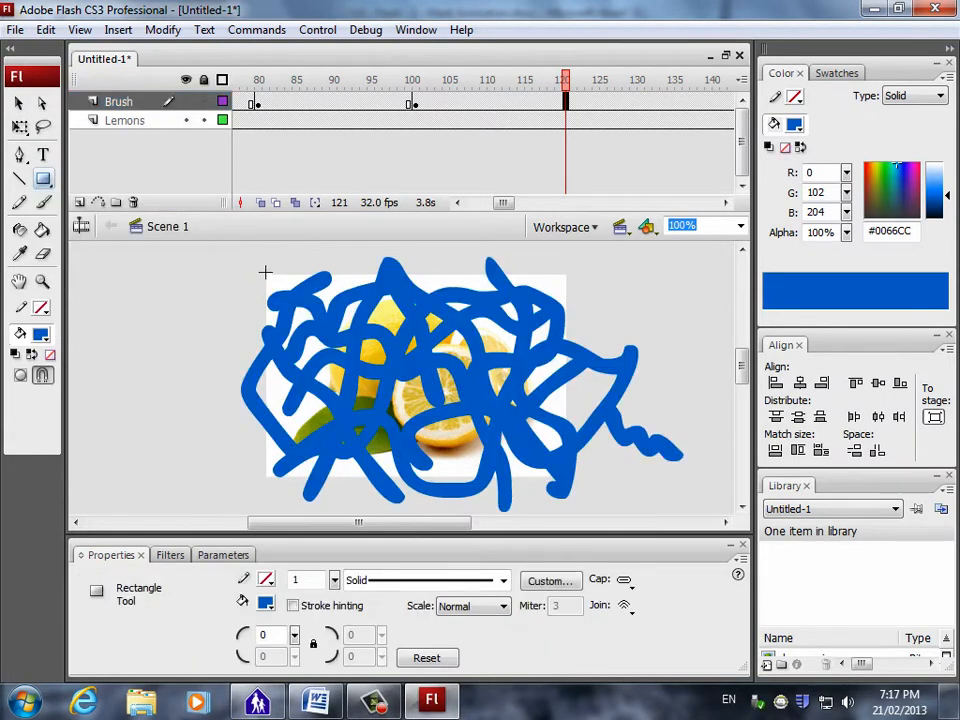
# Try to cover the lemons picture with a blue rectangle, select the shape, and undo the drawing.
pyautogui.moveTo(267, 281); pyautogui.dragTo(566, 477)
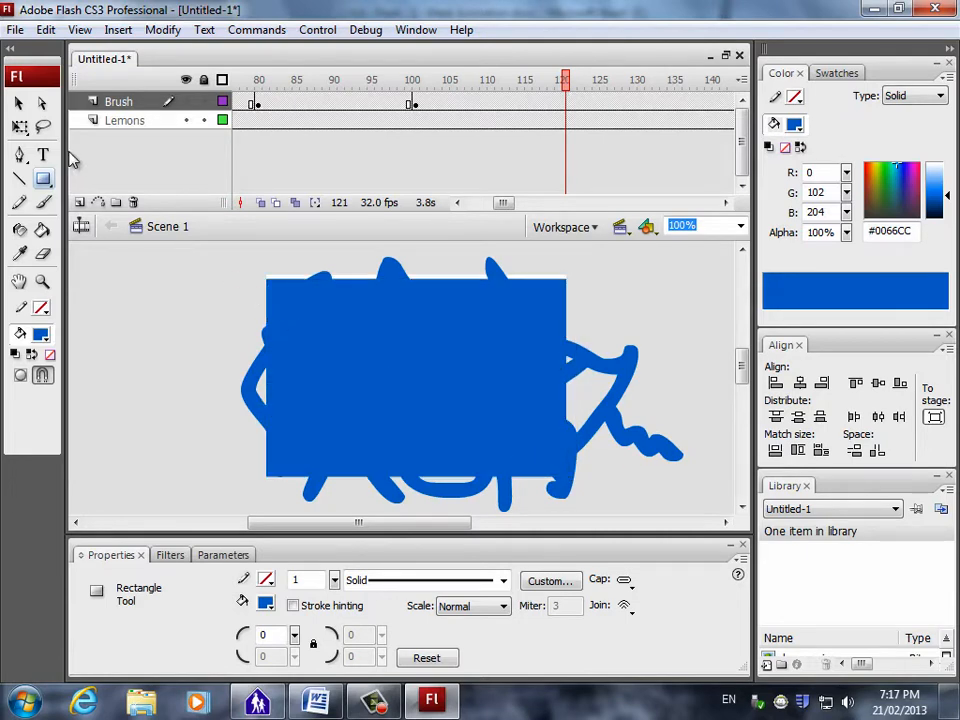
pyautogui.click(18, 103)
pyautogui.click(278, 295)
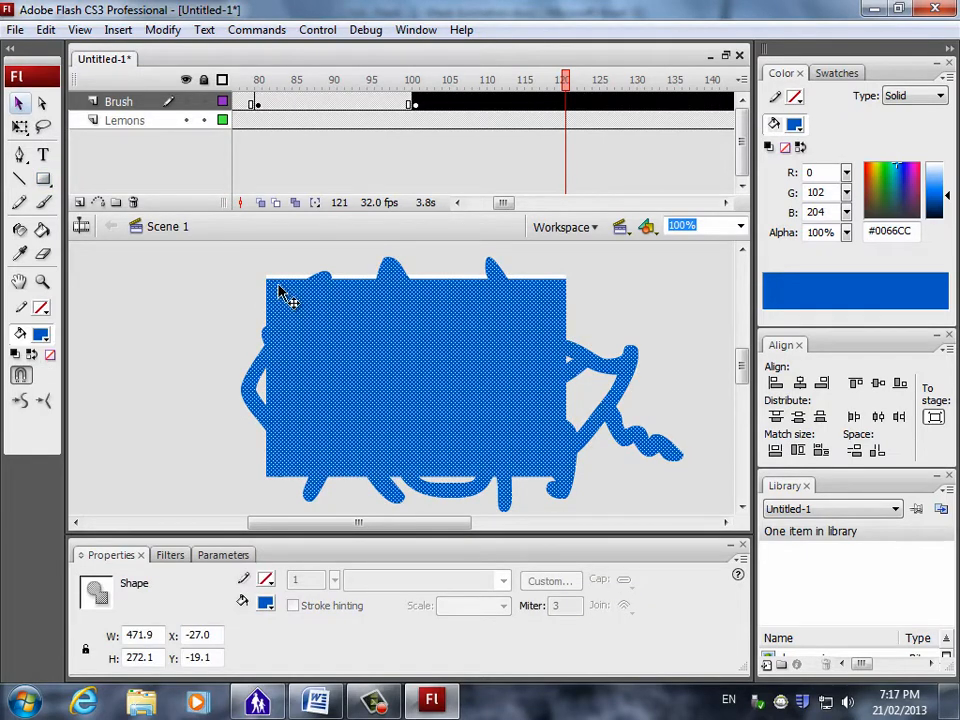
pyautogui.hotkey('ctrl', 'z')
pyautogui.hotkey('ctrl', 'z')
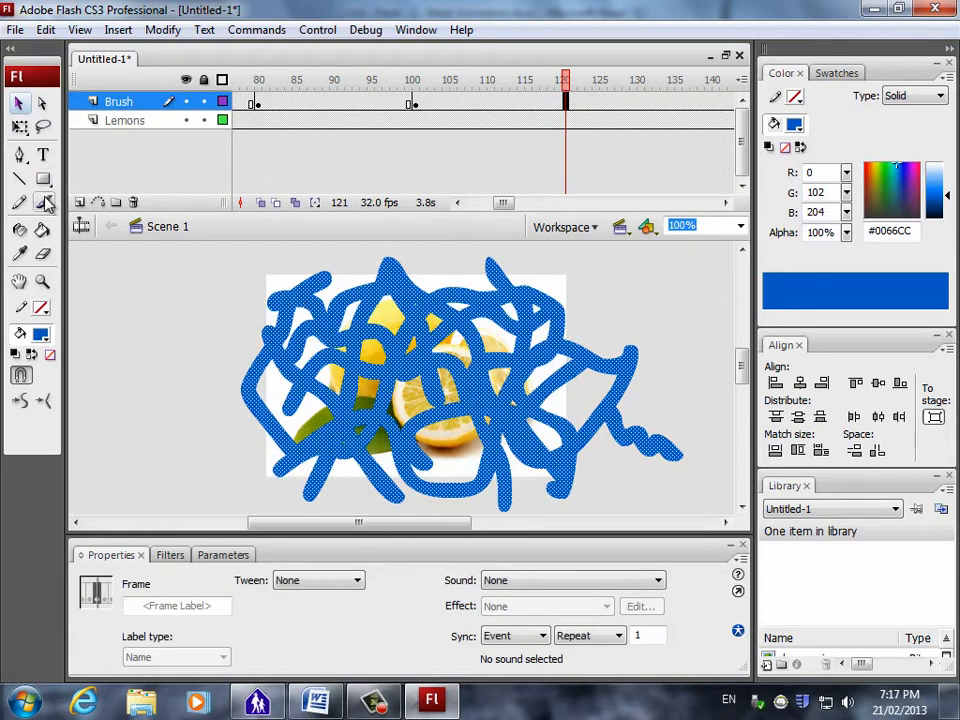
# Draw a blue rectangle without a stroke slightly larger than the lemons picture, covering it completely.
pyautogui.click(43, 178)
pyautogui.moveTo(263, 269); pyautogui.dragTo(575, 479)
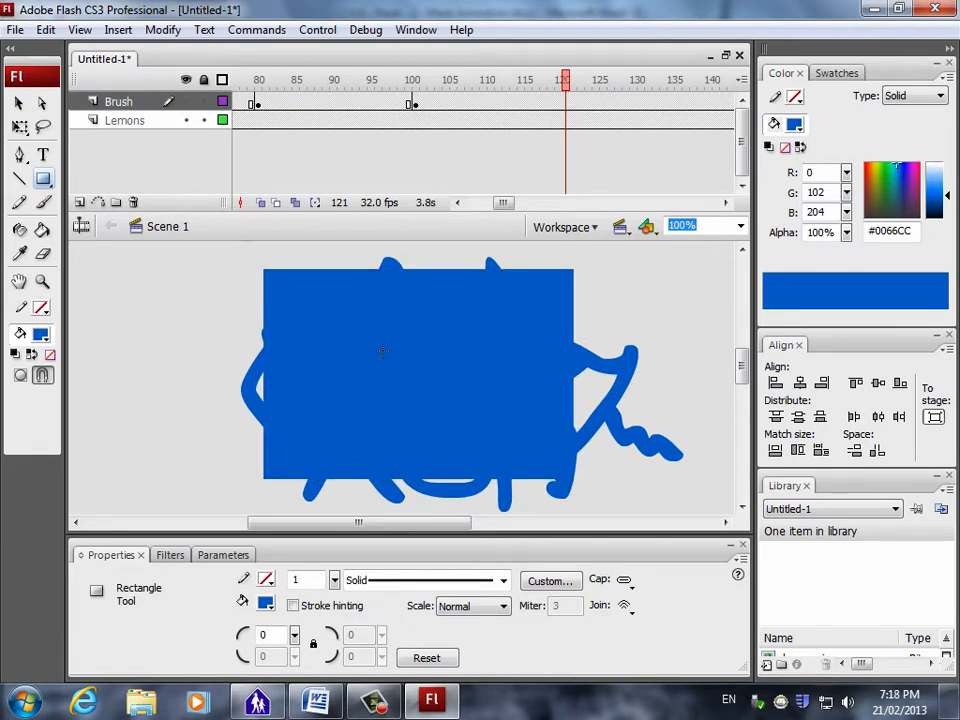
# Set the stroke color to green #009966 and turn the stroke color off again.
pyautogui.click(42, 309)
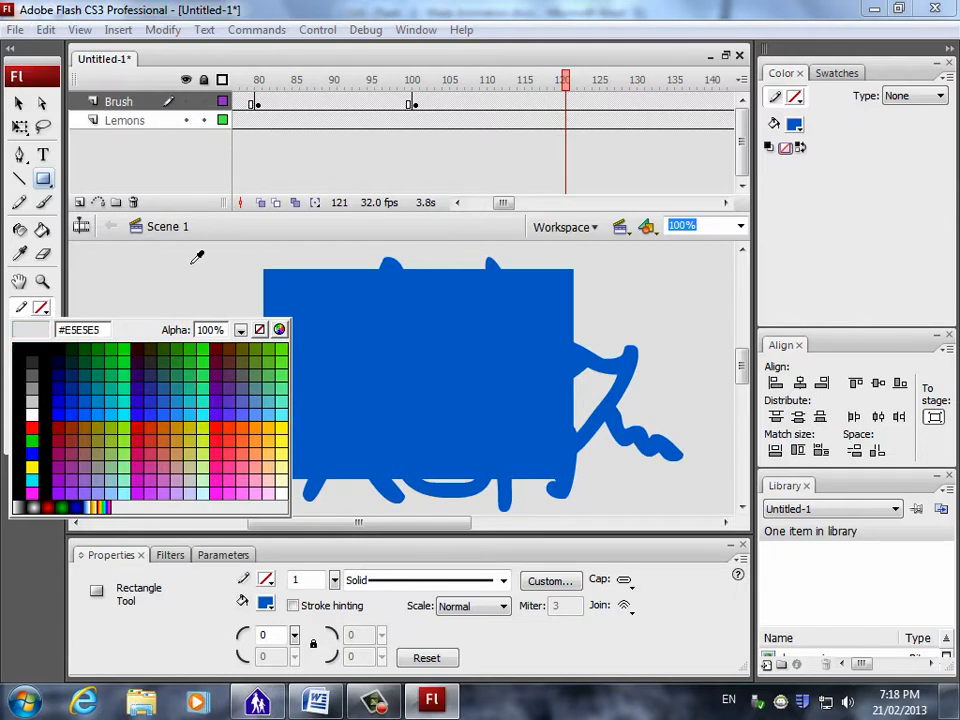
pyautogui.click(96, 370)
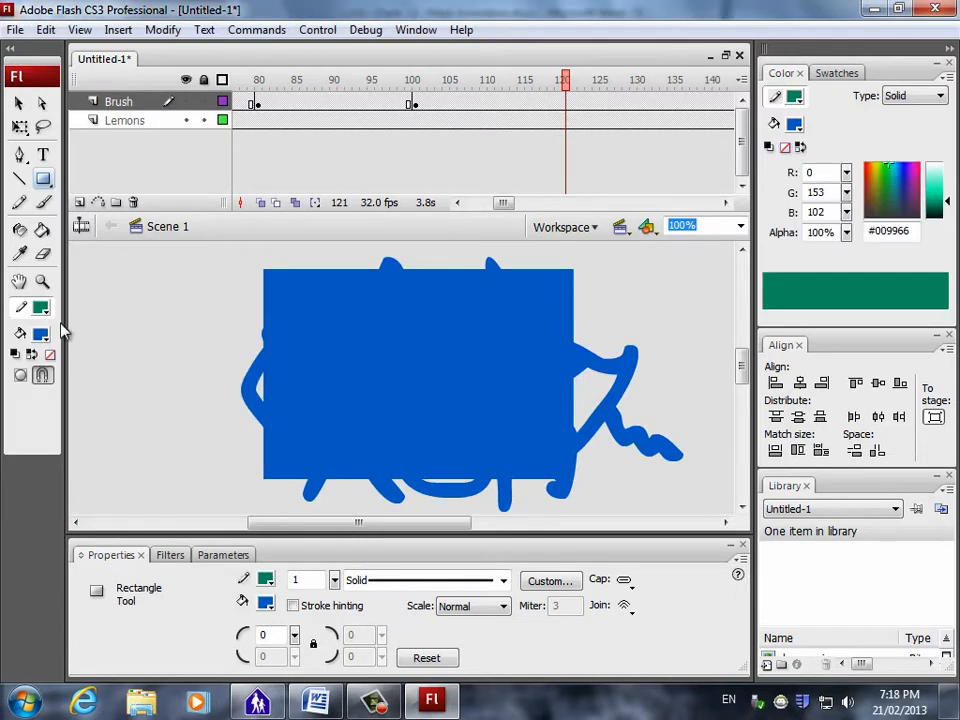
pyautogui.click(44, 313)
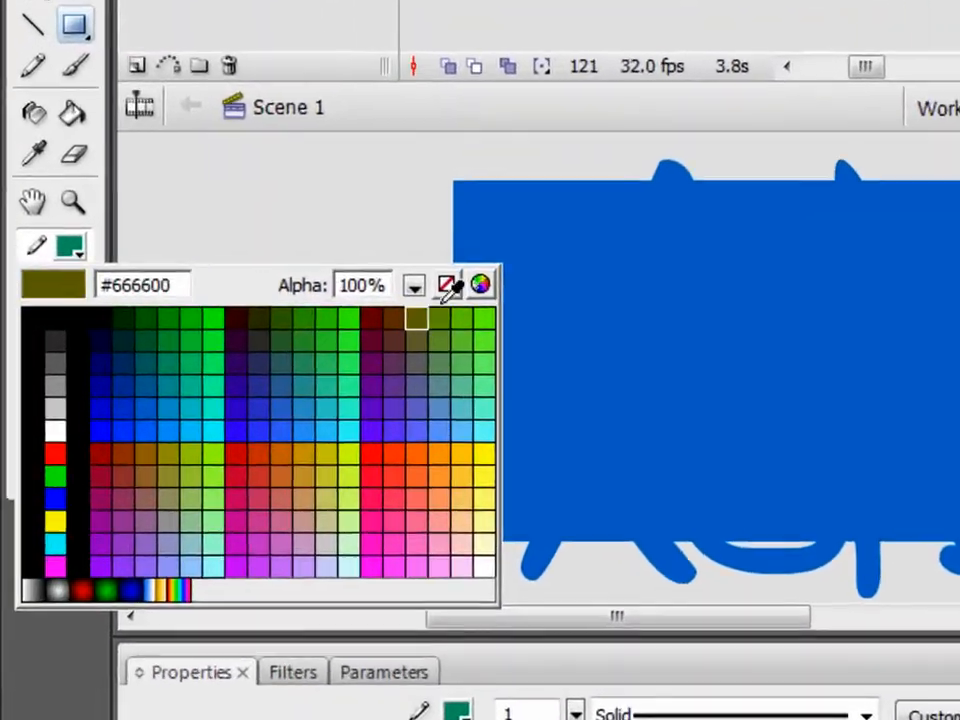
pyautogui.click(306, 318)
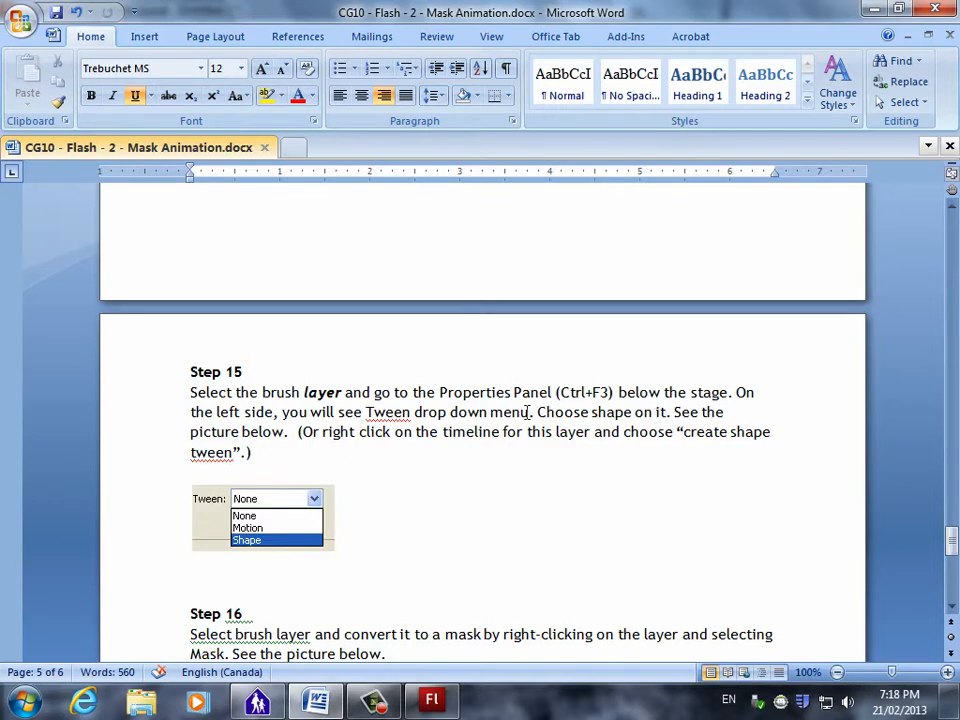
# Read Steps 15 and 16 of the Word instructions about the shape tween and the mask, and return to Flash.
pyautogui.scroll(-2, 527, 411)
pyautogui.scroll(-1, 350, 457)
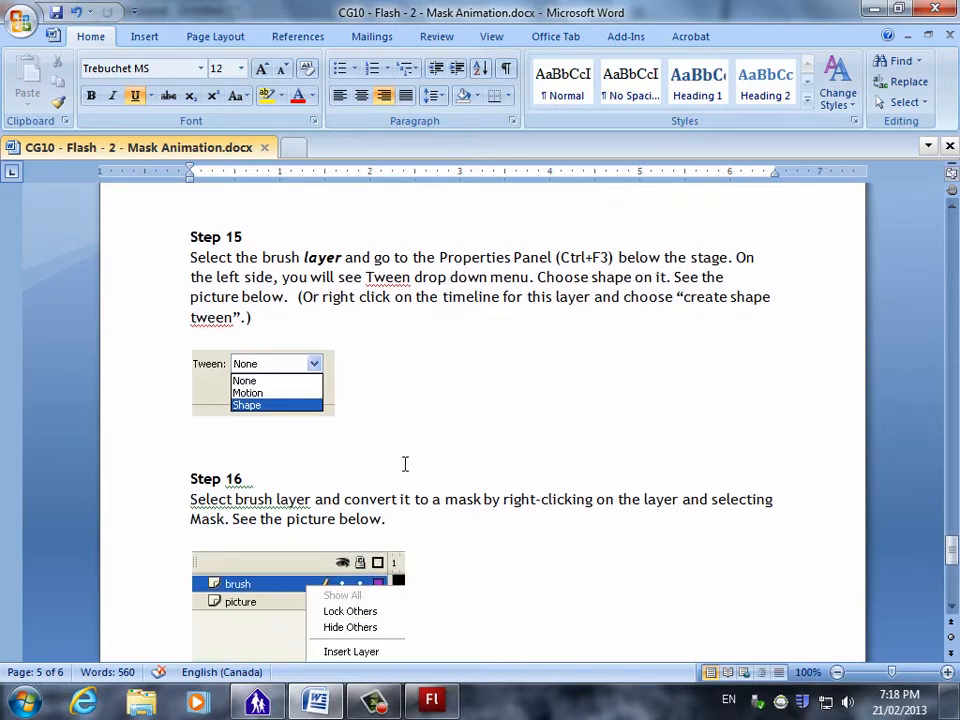
pyautogui.click(430, 702)
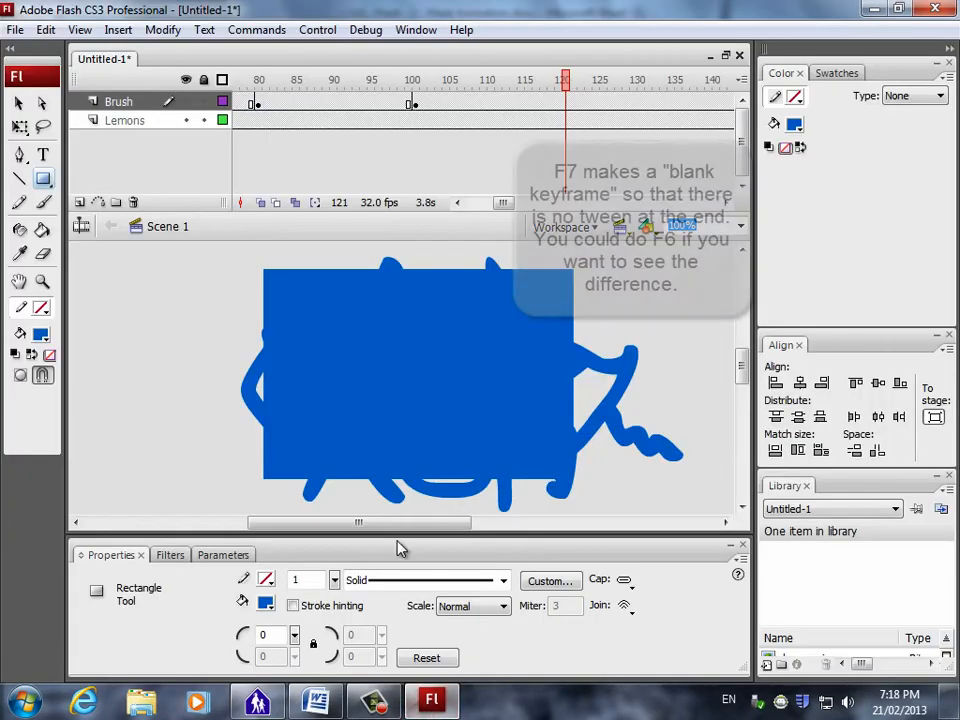
# Insert a blank keyframe at frame 121 of the Brush layer.
pyautogui.click(19, 103)
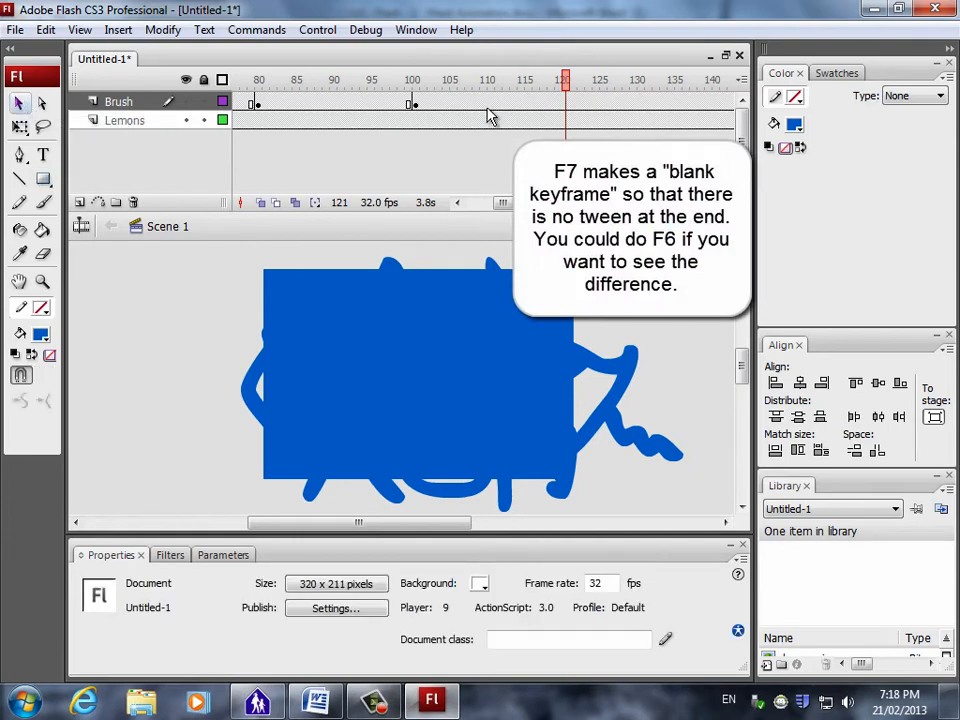
pyautogui.click(566, 105)
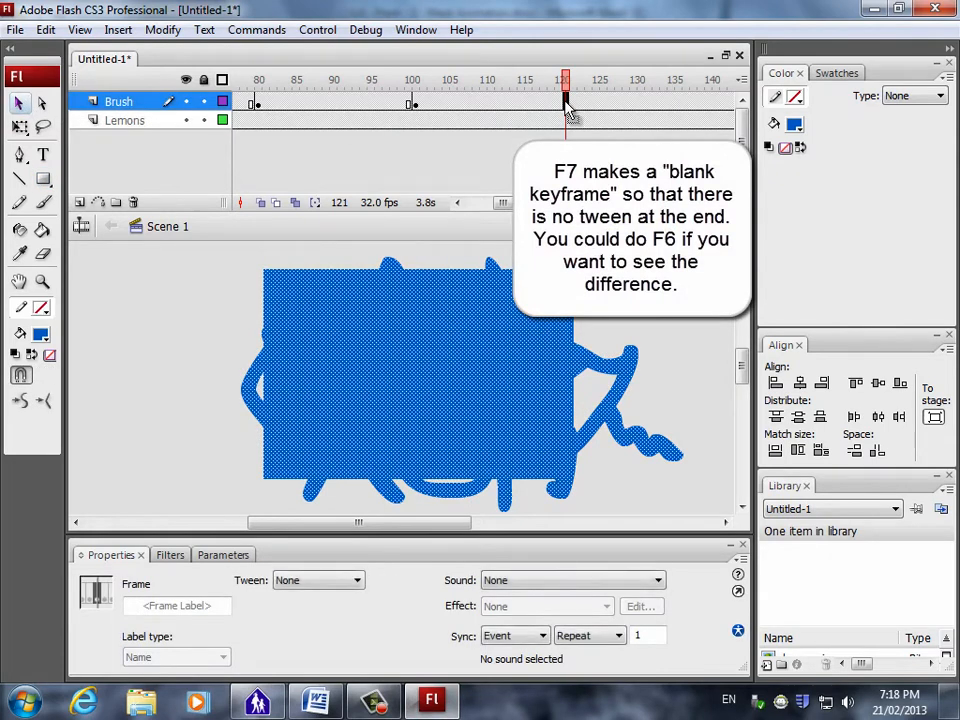
pyautogui.press('F7')
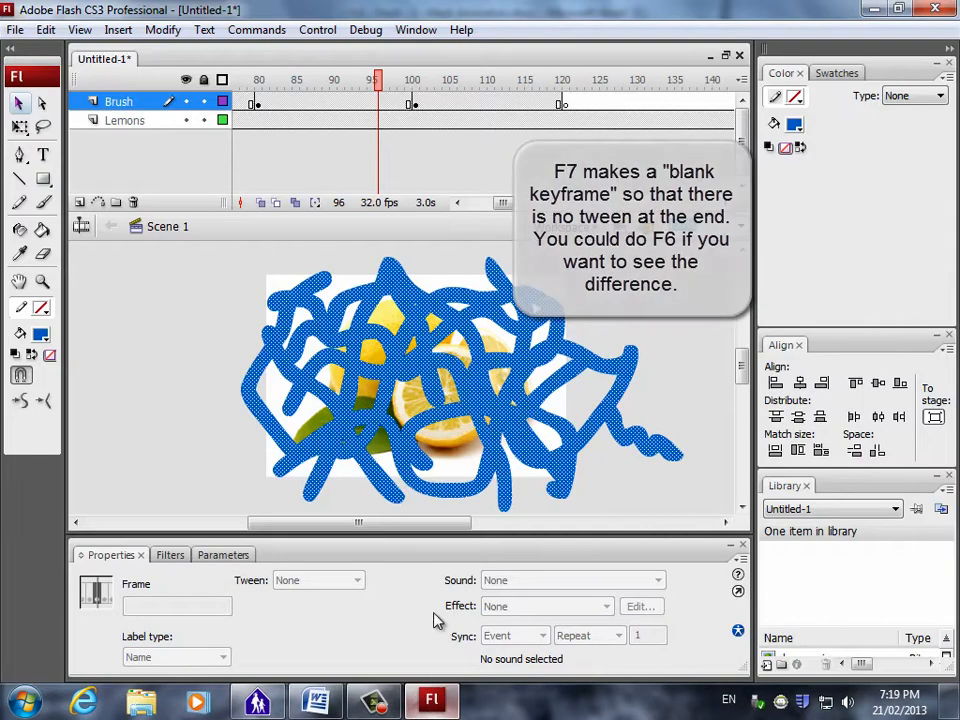
pyautogui.rightClick(336, 104)
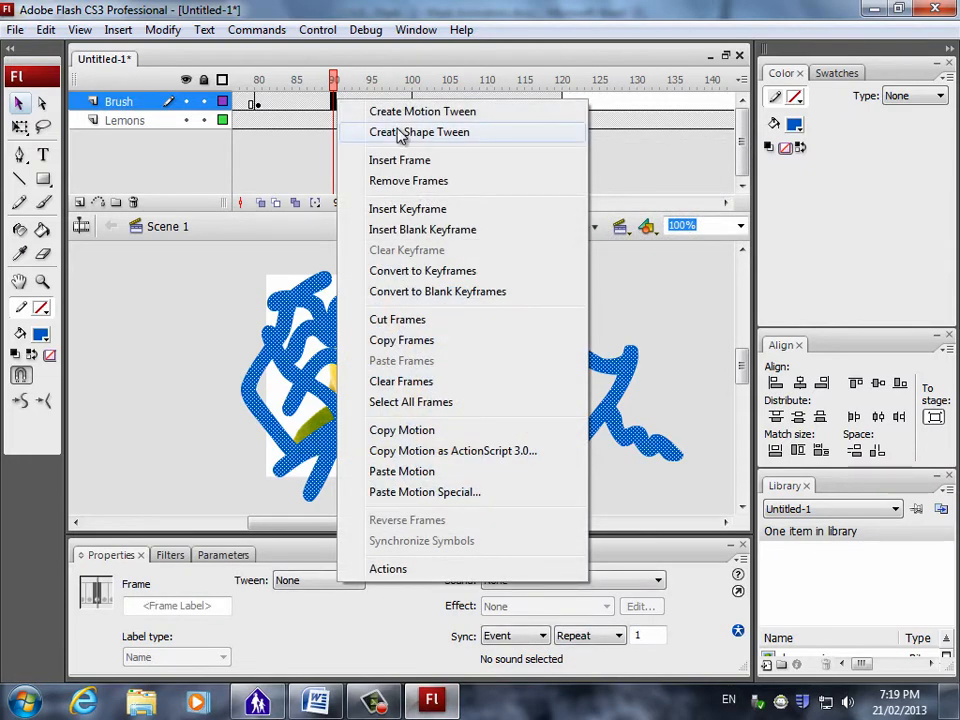
pyautogui.click(351, 62)
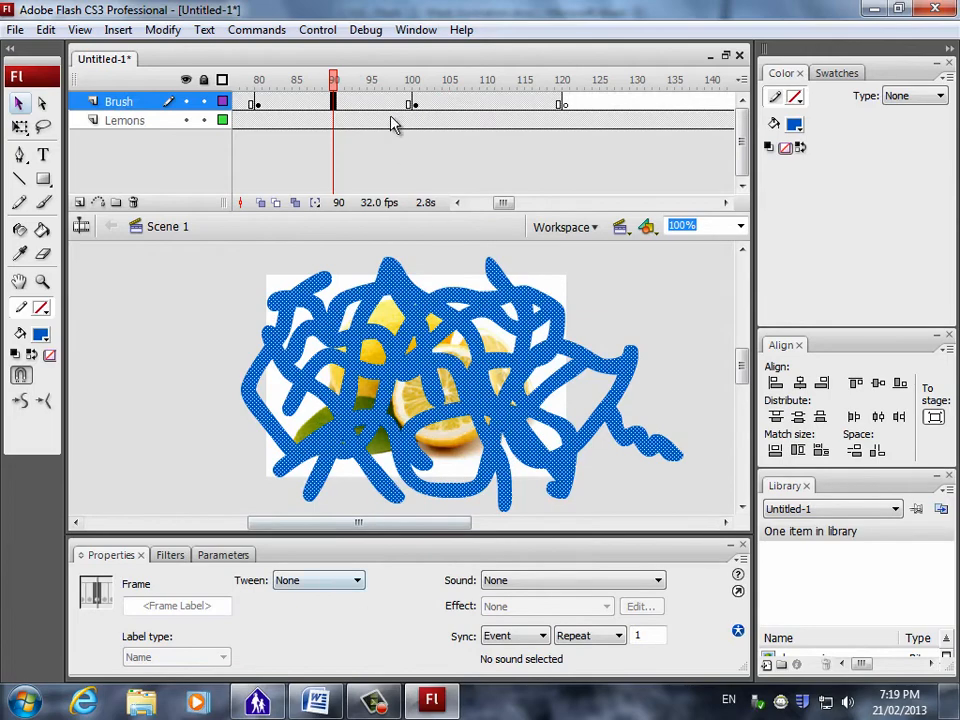
pyautogui.click(371, 104)
pyautogui.click(463, 115)
pyautogui.click(463, 104)
pyautogui.click(393, 101)
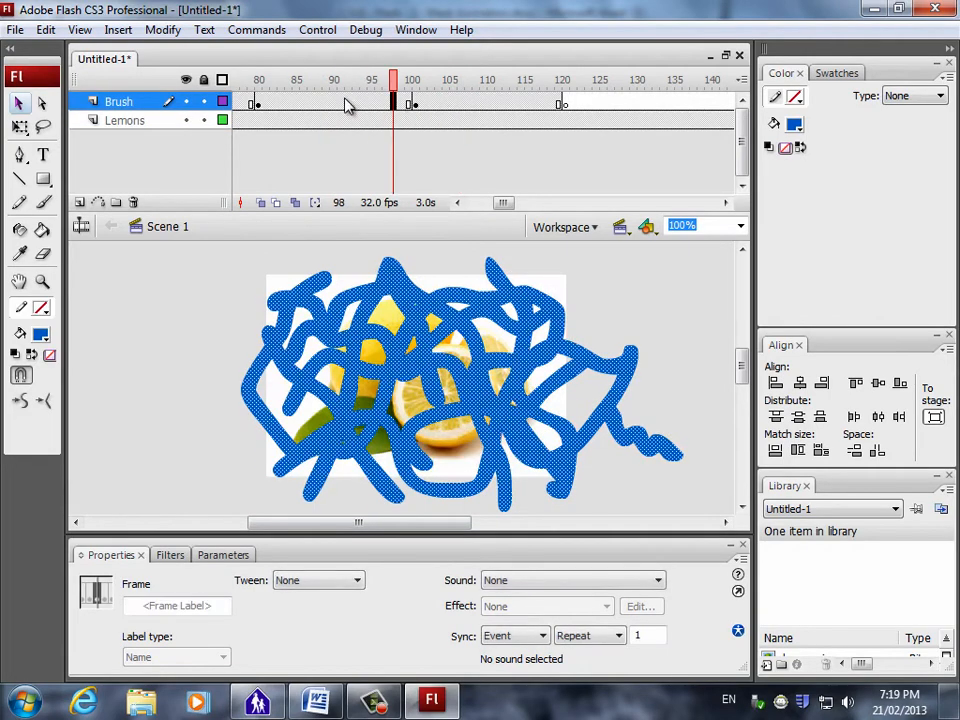
pyautogui.click(288, 104)
# Apply a Shape tween to the Brush layer's frames between the keyframes at frames 80 and 101.
pyautogui.click(326, 104)
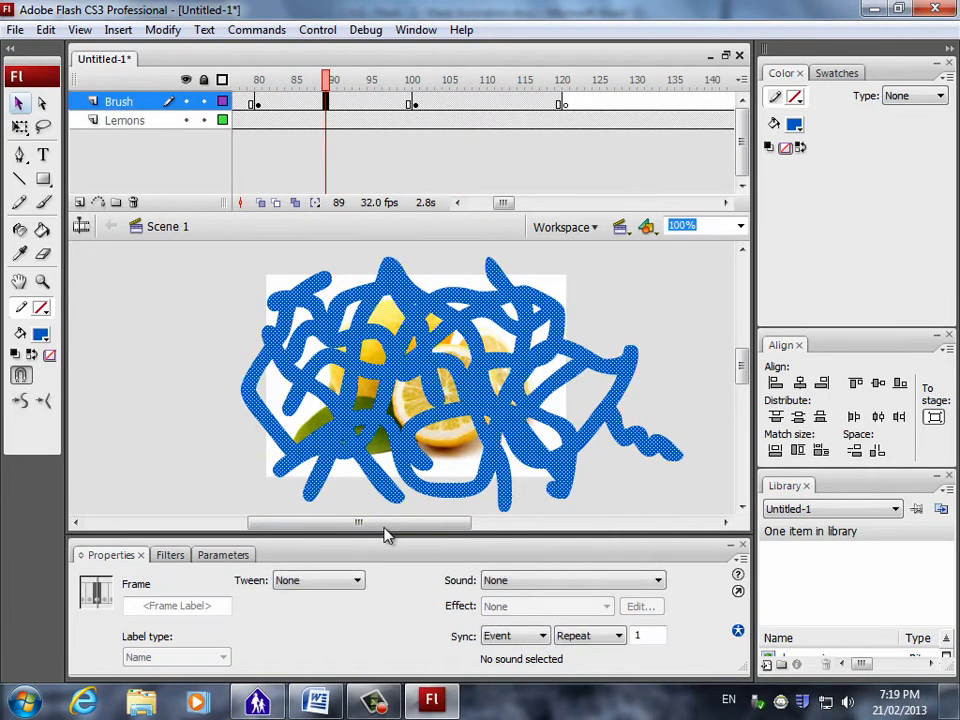
pyautogui.click(357, 582)
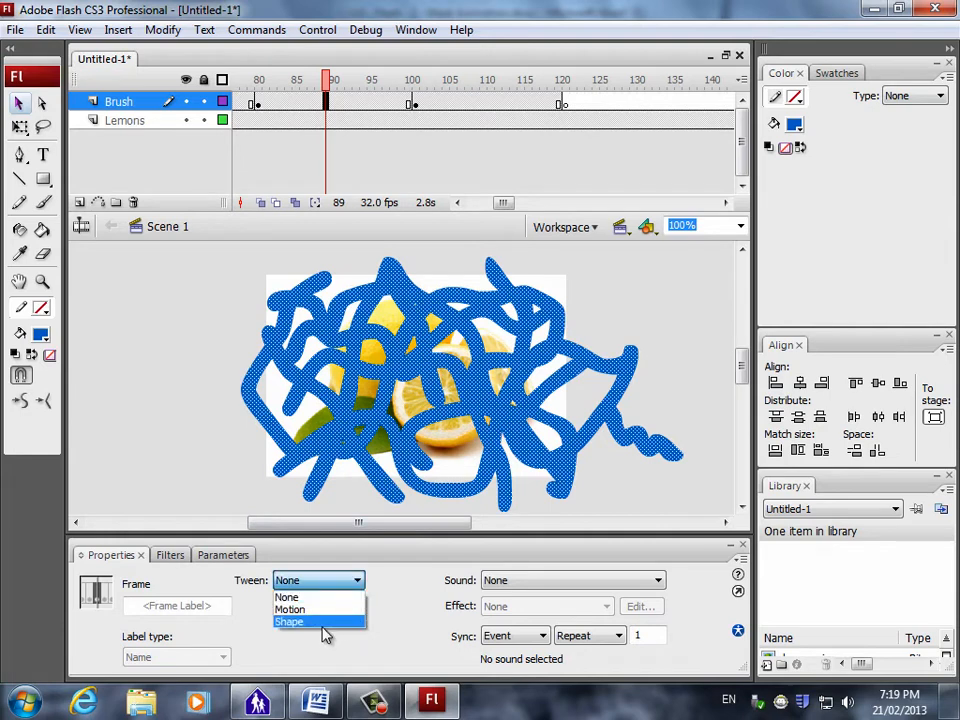
pyautogui.click(290, 621)
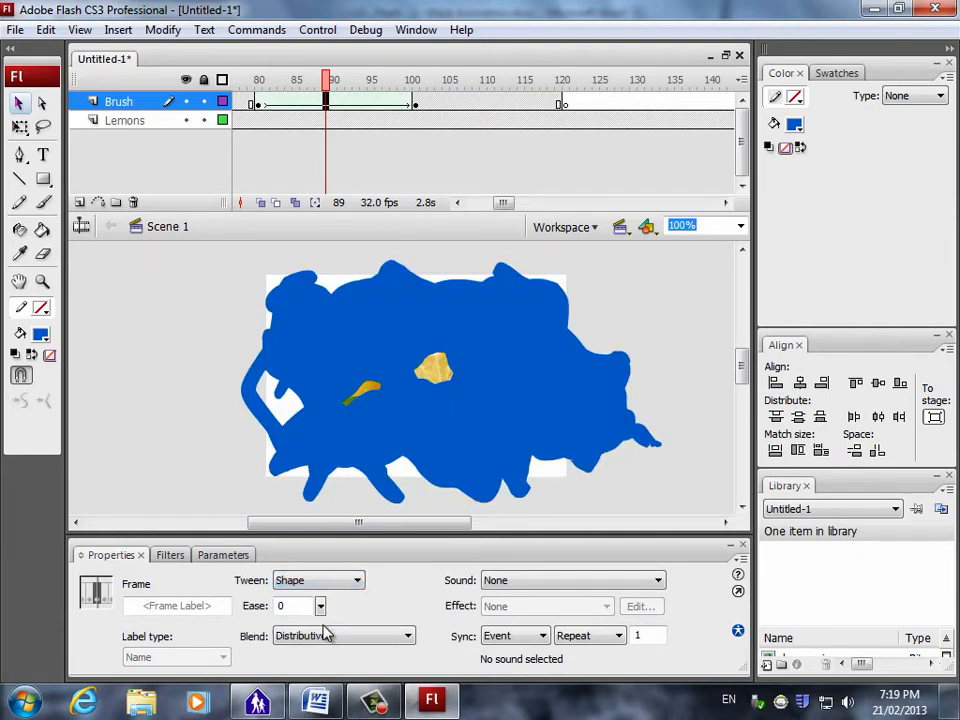
# Create a shape tween on the Brush layer between the keyframes at frames 101 and 121.
pyautogui.click(473, 106)
pyautogui.rightClick(473, 106)
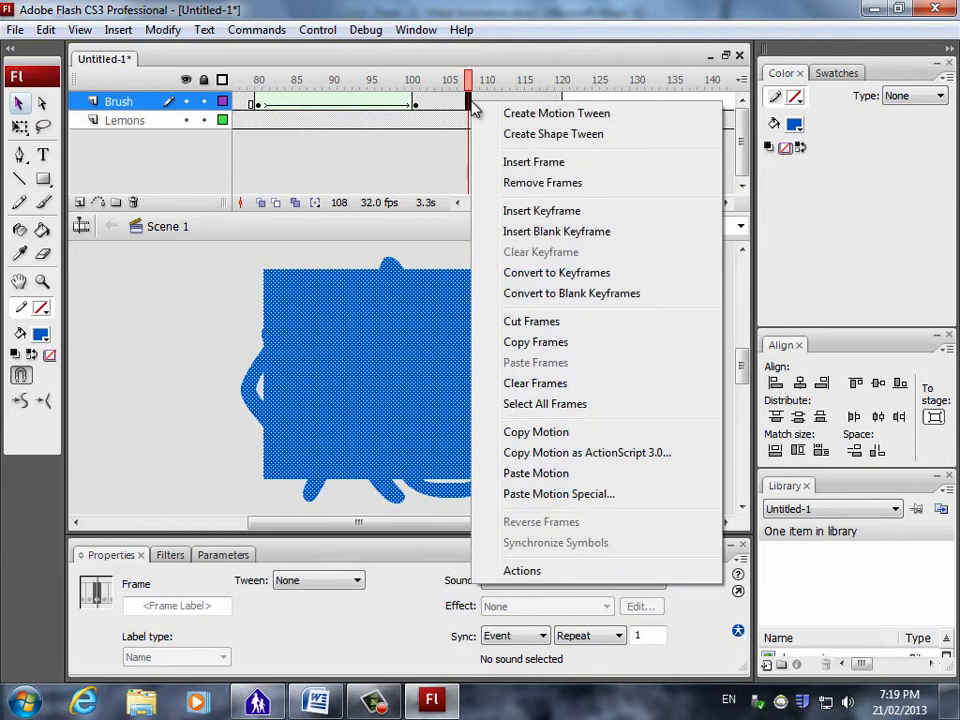
pyautogui.click(530, 135)
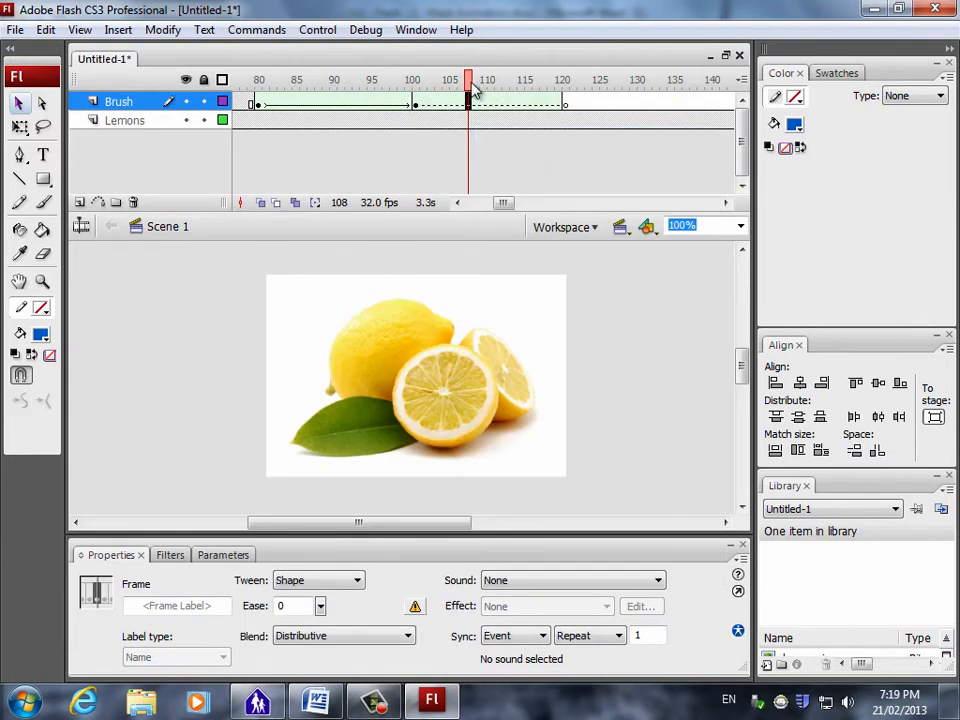
# Create shape tweens on the Brush layer between the keyframes at frames 40 and 80 and between frames 20 and 40.
pyautogui.moveTo(470, 84)
pyautogui.mouseDown()
pyautogui.moveTo(226, 86)
pyautogui.moveTo(295, 84)
pyautogui.mouseUp()
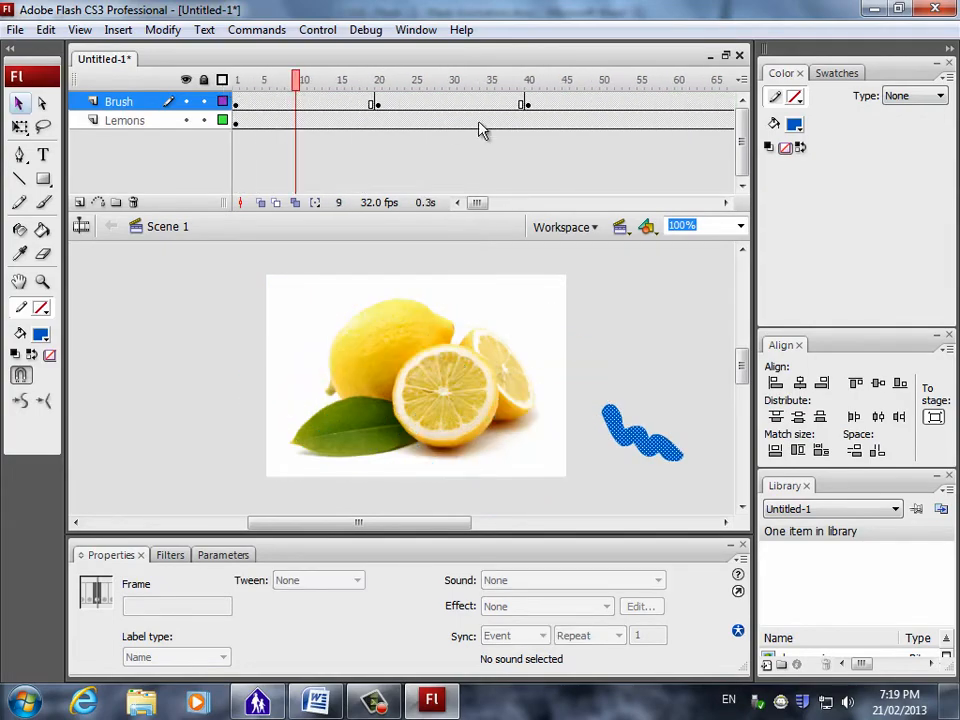
pyautogui.click(566, 104)
pyautogui.rightClick(566, 104)
pyautogui.click(595, 133)
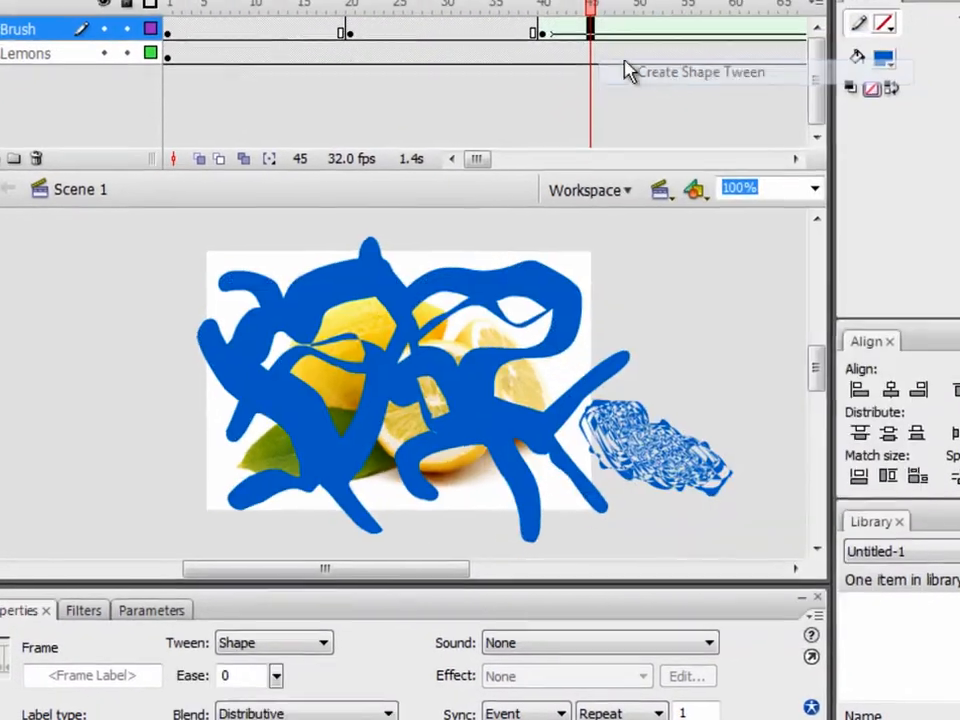
pyautogui.rightClick(458, 30)
pyautogui.click(513, 77)
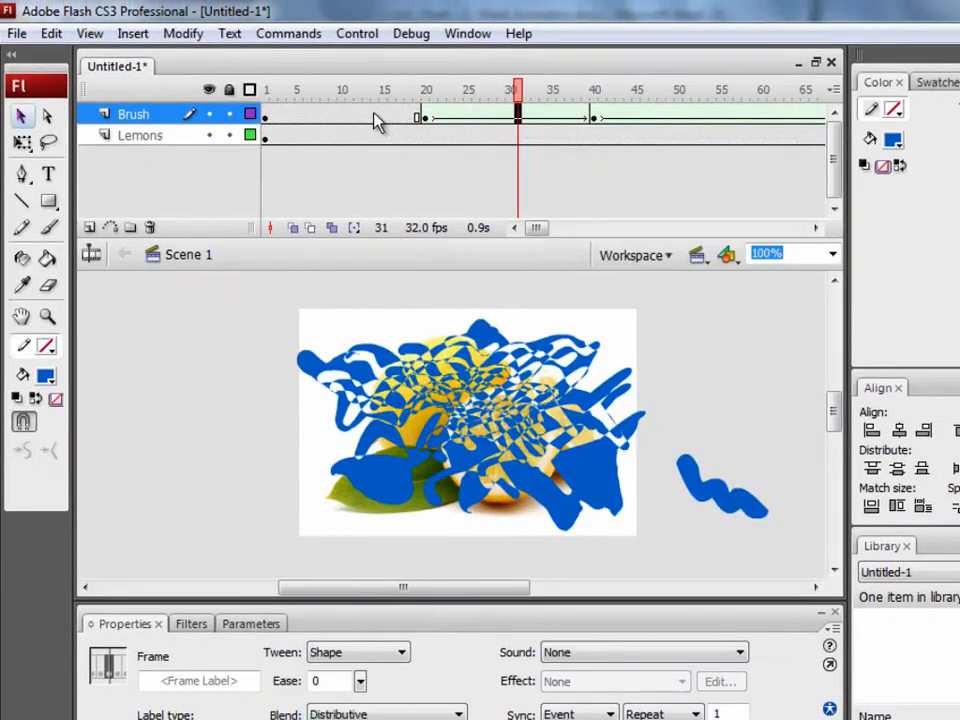
# Apply a Shape tween to the Brush layer's frames between keyframes 1 and 20, and scrub the timeline to preview the tweens.
pyautogui.click(357, 114)
pyautogui.click(396, 653)
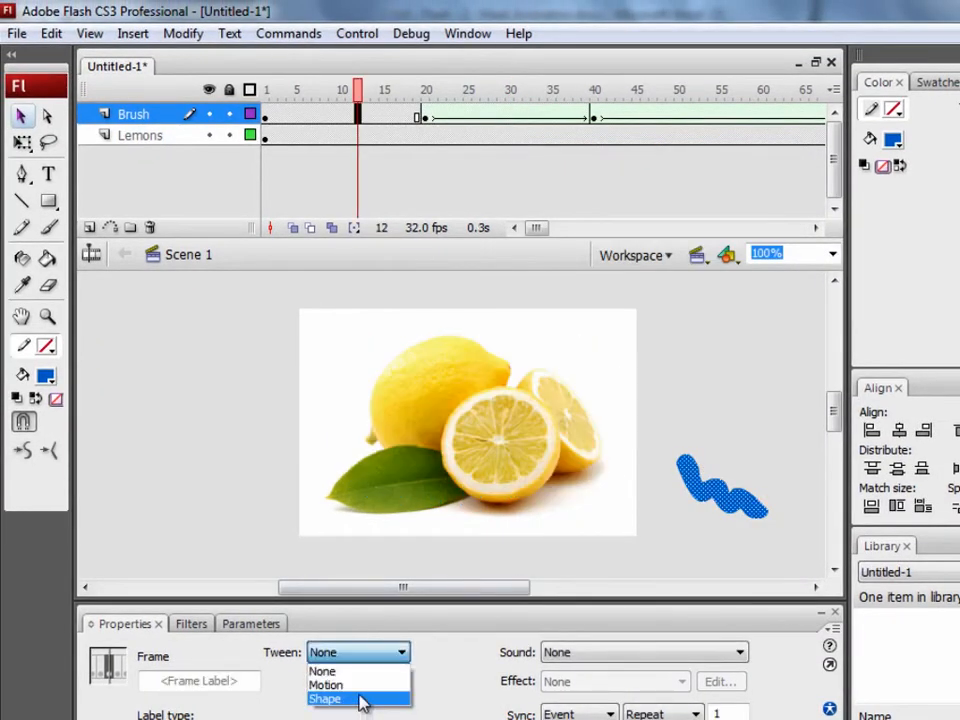
pyautogui.click(360, 698)
pyautogui.moveTo(356, 86)
pyautogui.mouseDown()
pyautogui.moveTo(343, 99)
pyautogui.moveTo(270, 113)
pyautogui.moveTo(546, 118)
pyautogui.moveTo(833, 158)
pyautogui.moveTo(525, 112)
pyautogui.moveTo(473, 120)
pyautogui.mouseUp()
pyautogui.moveTo(592, 128); pyautogui.dragTo(636, 124)
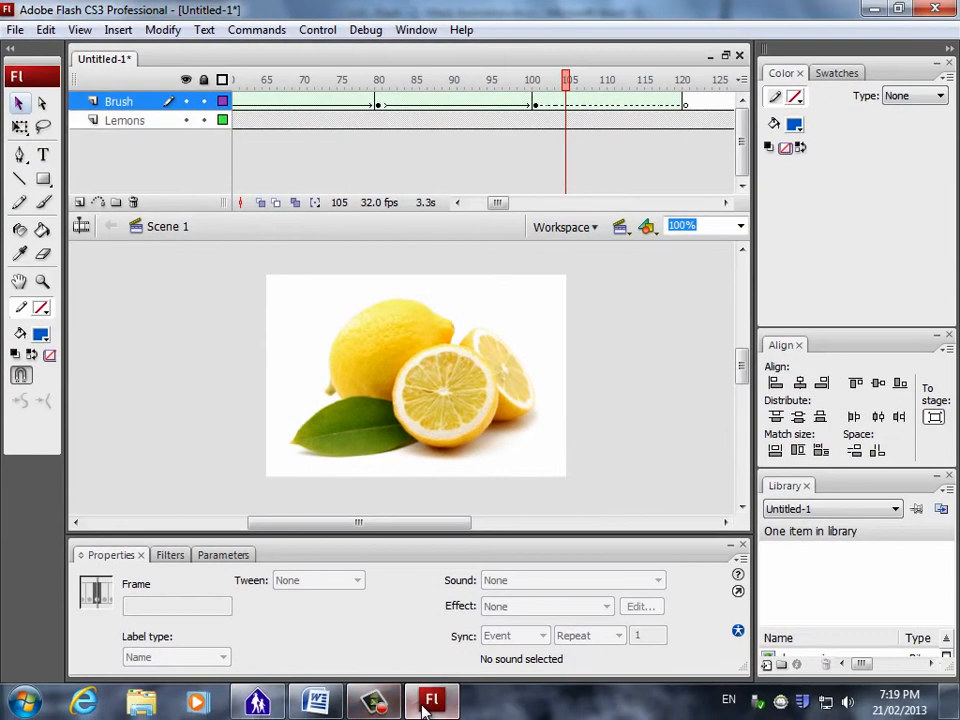
# Read Step 16 of the Word instructions about converting the brush layer to a mask, and return to Flash.
pyautogui.click(316, 702)
pyautogui.scroll(-2, 430, 474)
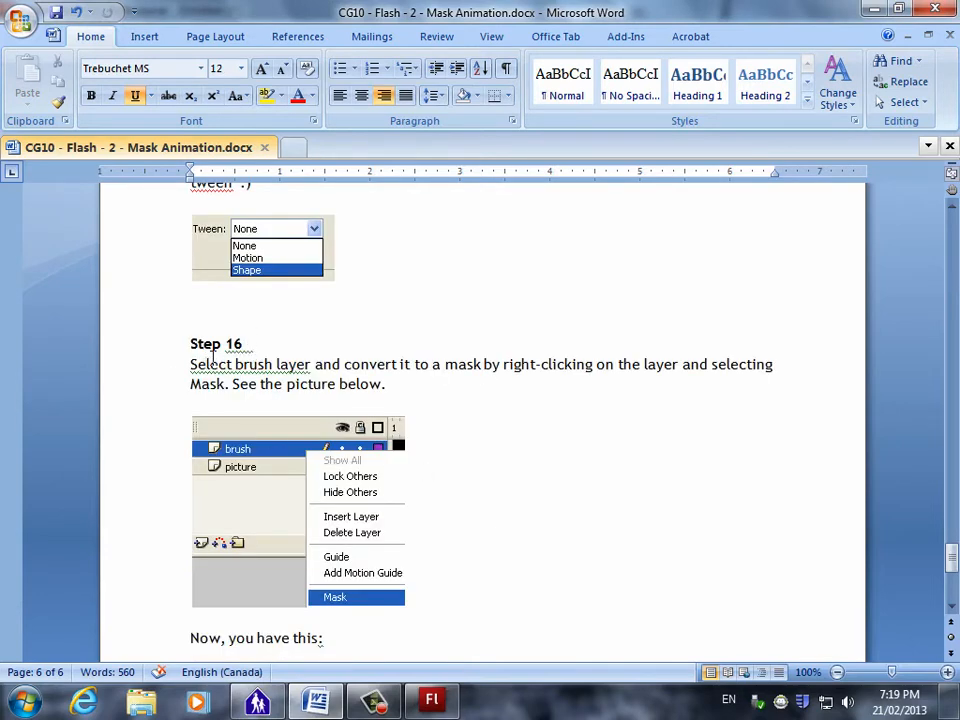
pyautogui.scroll(-1, 485, 441)
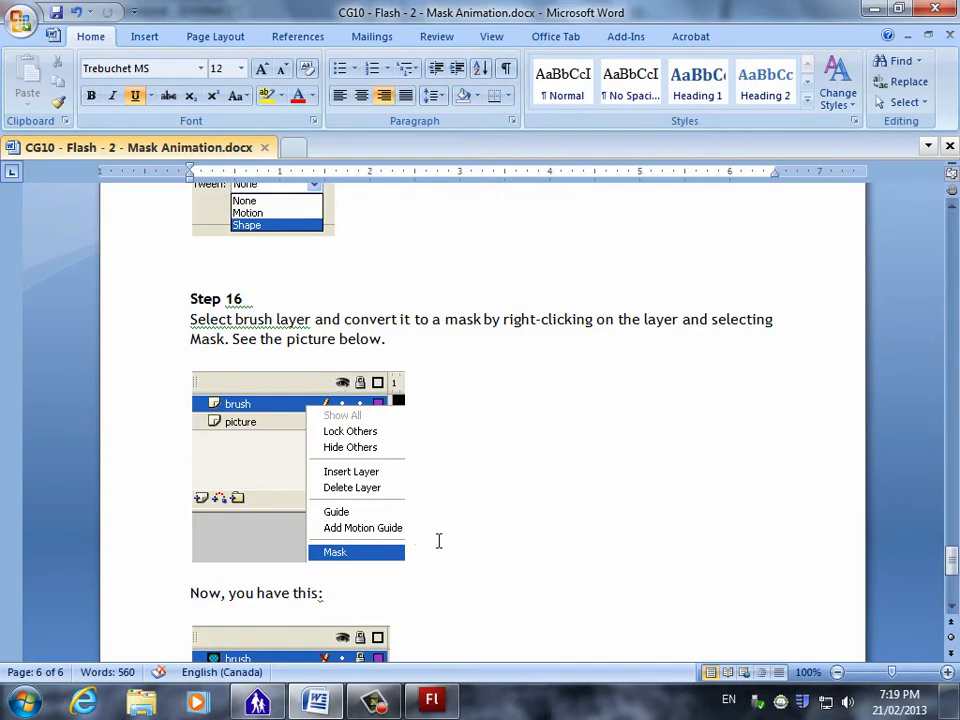
pyautogui.scroll(-5, 440, 541)
pyautogui.click(436, 702)
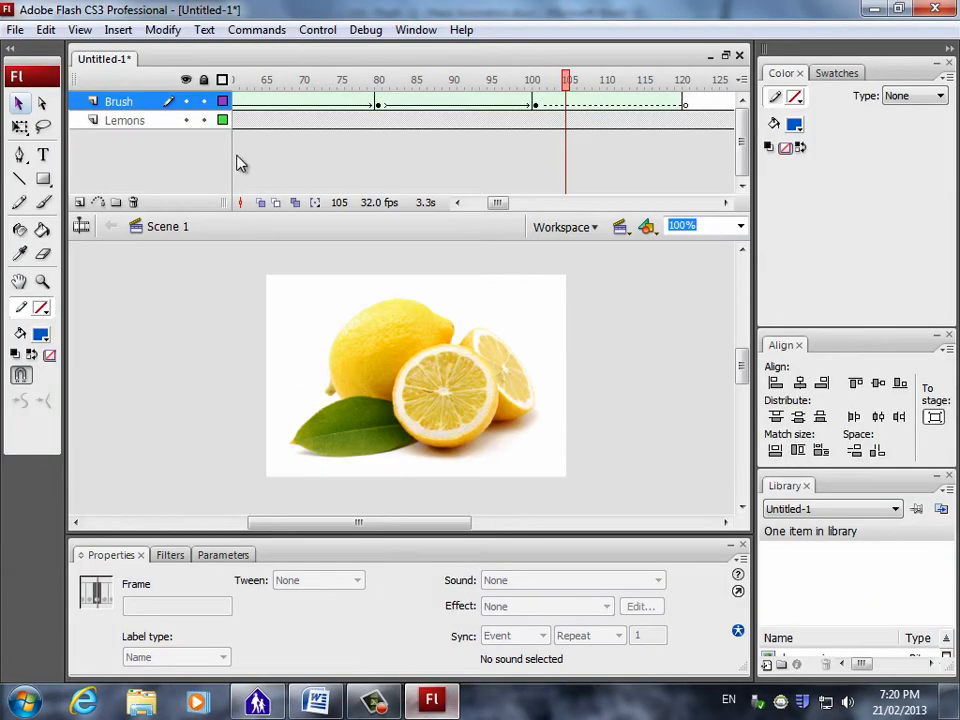
# Convert the Brush layer to a mask over the Lemons layer and scrub the timeline to preview the masked picture.
pyautogui.rightClick(128, 108)
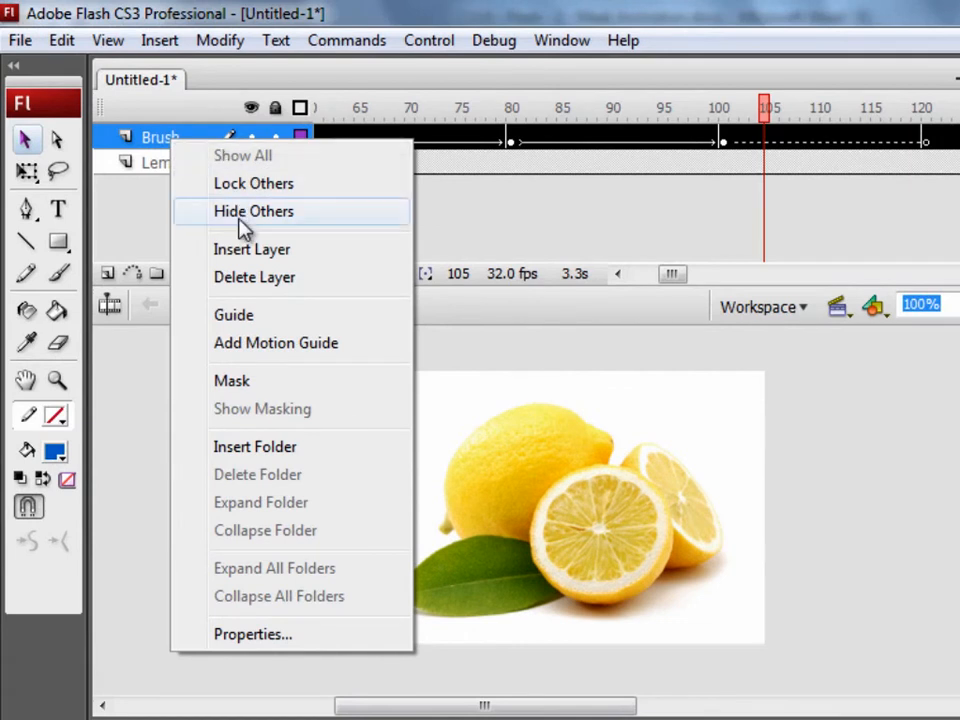
pyautogui.click(241, 382)
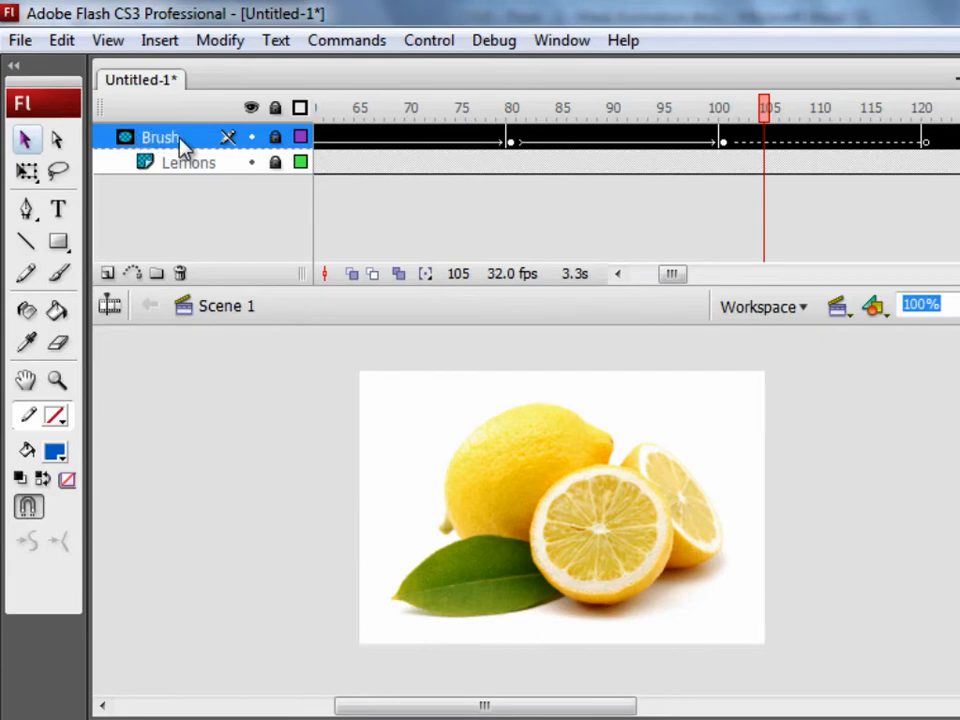
pyautogui.click(765, 112)
pyautogui.moveTo(763, 111); pyautogui.dragTo(532, 136)
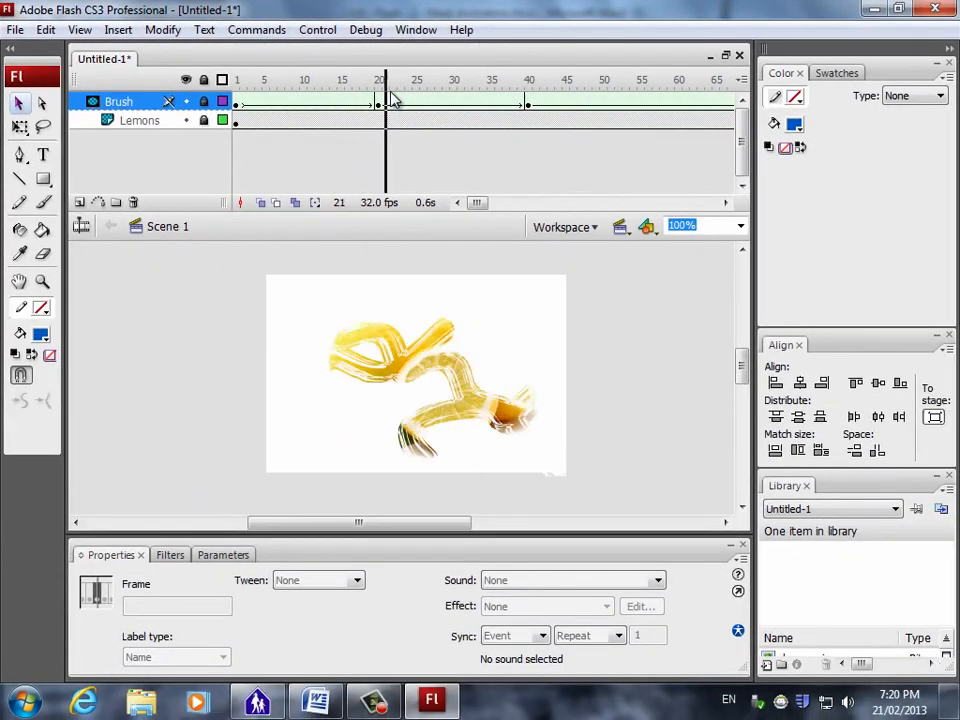
pyautogui.moveTo(393, 100); pyautogui.dragTo(266, 110)
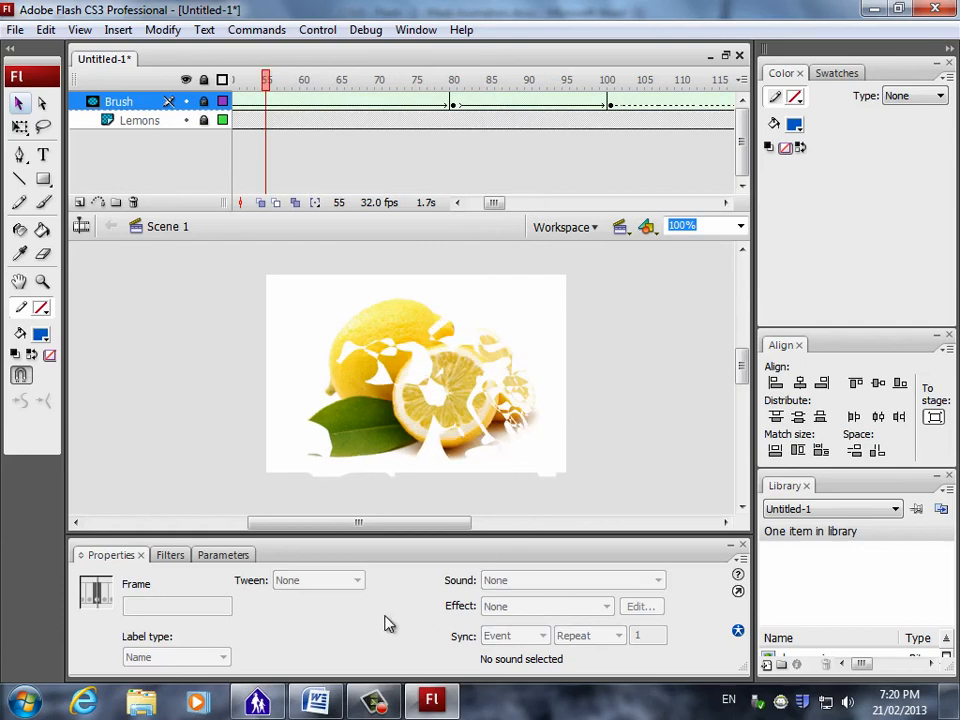
# Check the closing instructions in Word and test the movie in Flash, closing the preview window after watching it.
pyautogui.click(316, 698)
pyautogui.scroll(-2, 335, 586)
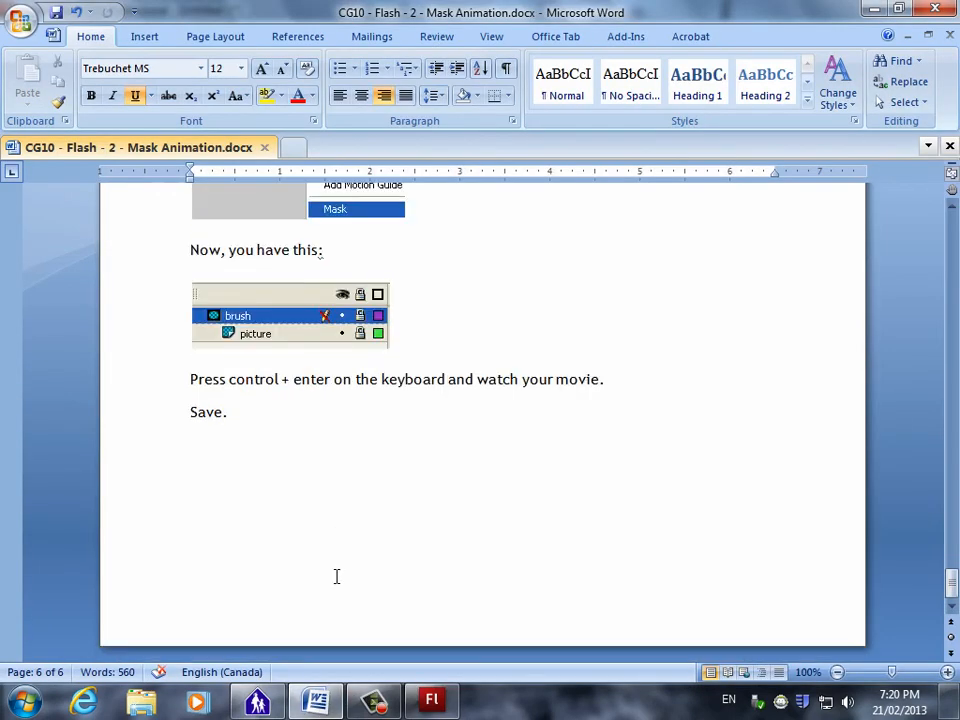
pyautogui.click(432, 700)
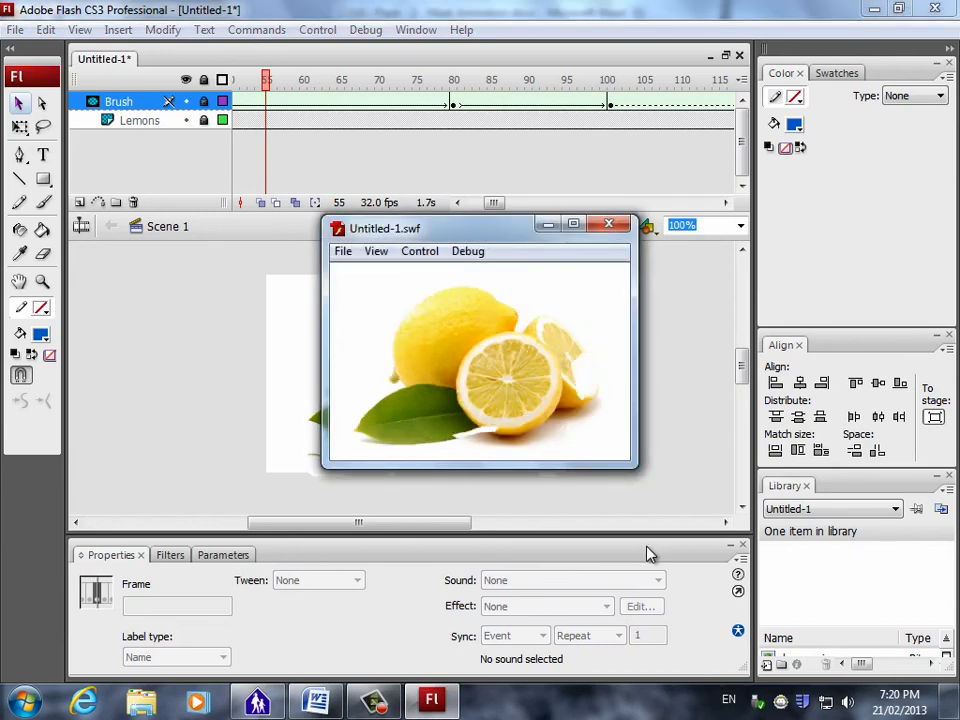
pyautogui.click(609, 225)
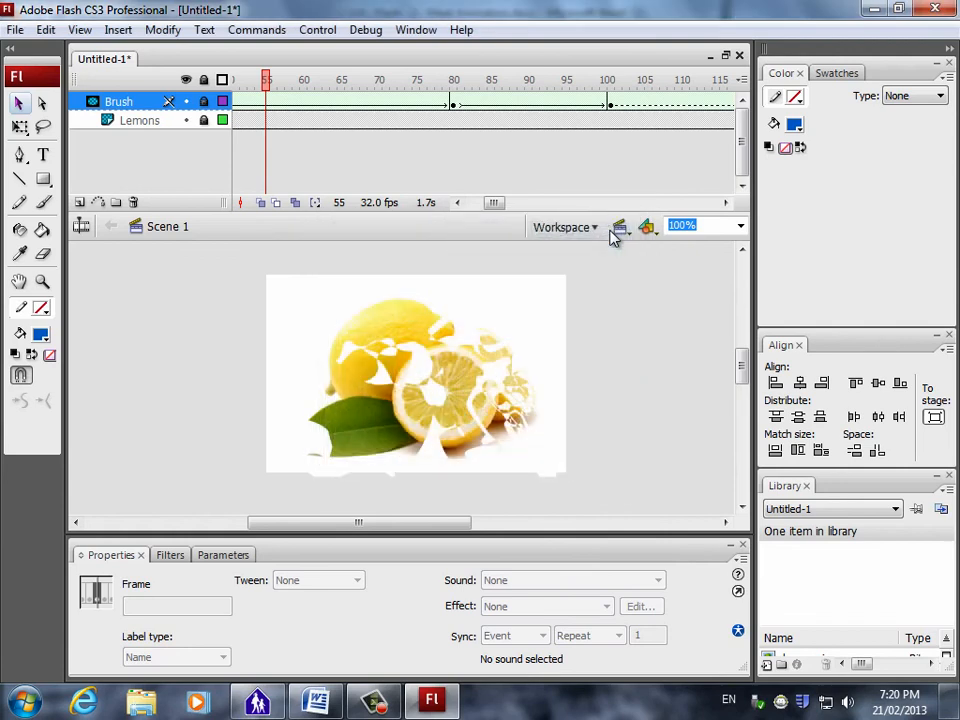